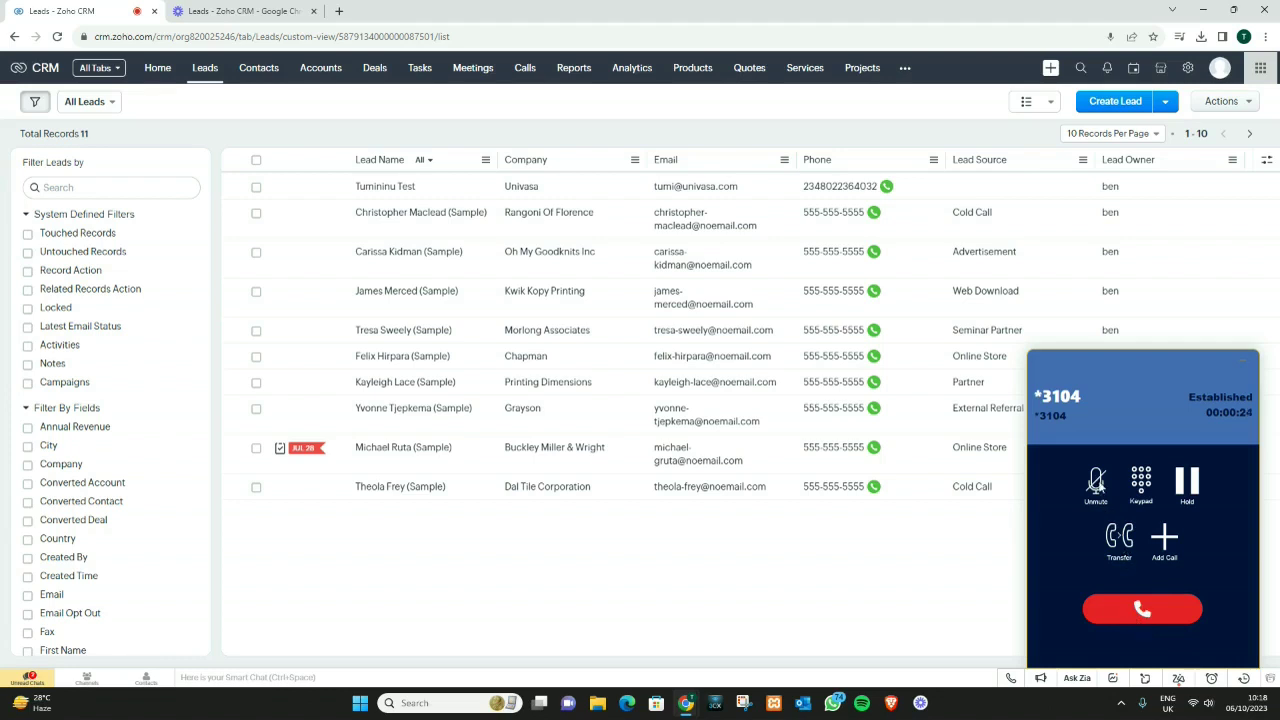
Step: Unmute the softphone call, toggle hold on and off, check the dial pad, then hang up
click(1095, 482)
click(1185, 484)
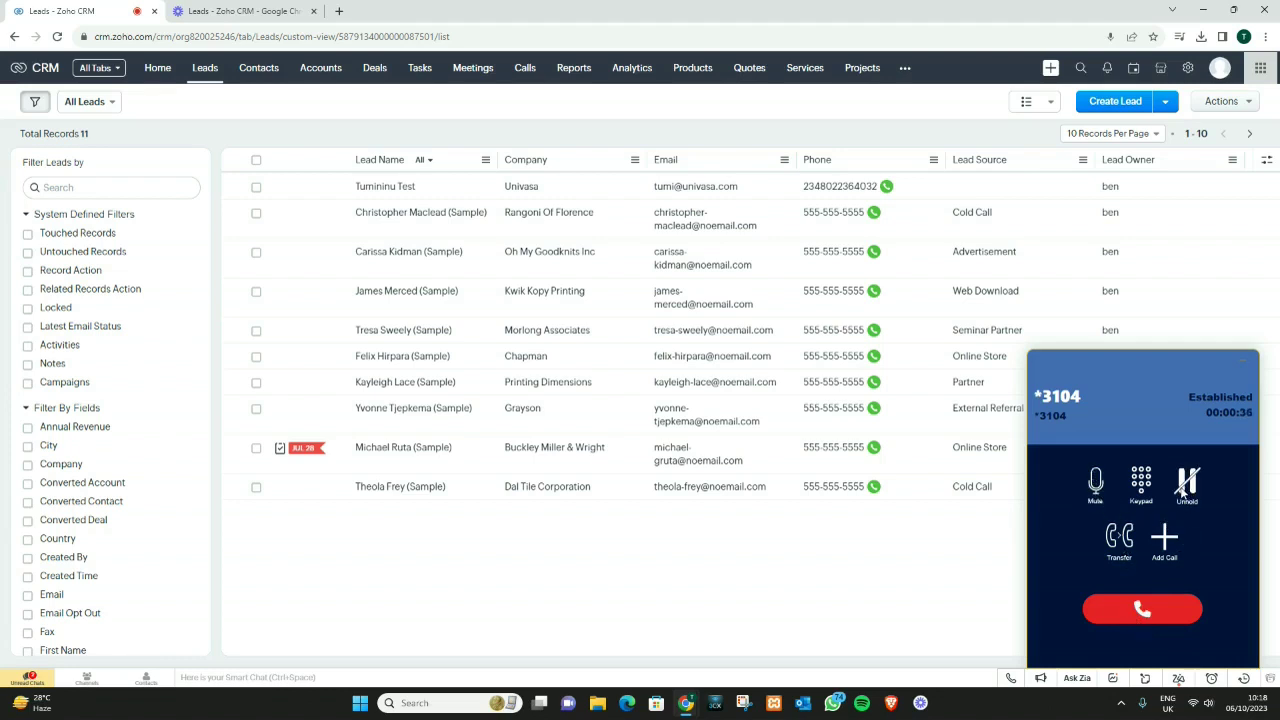
click(1182, 488)
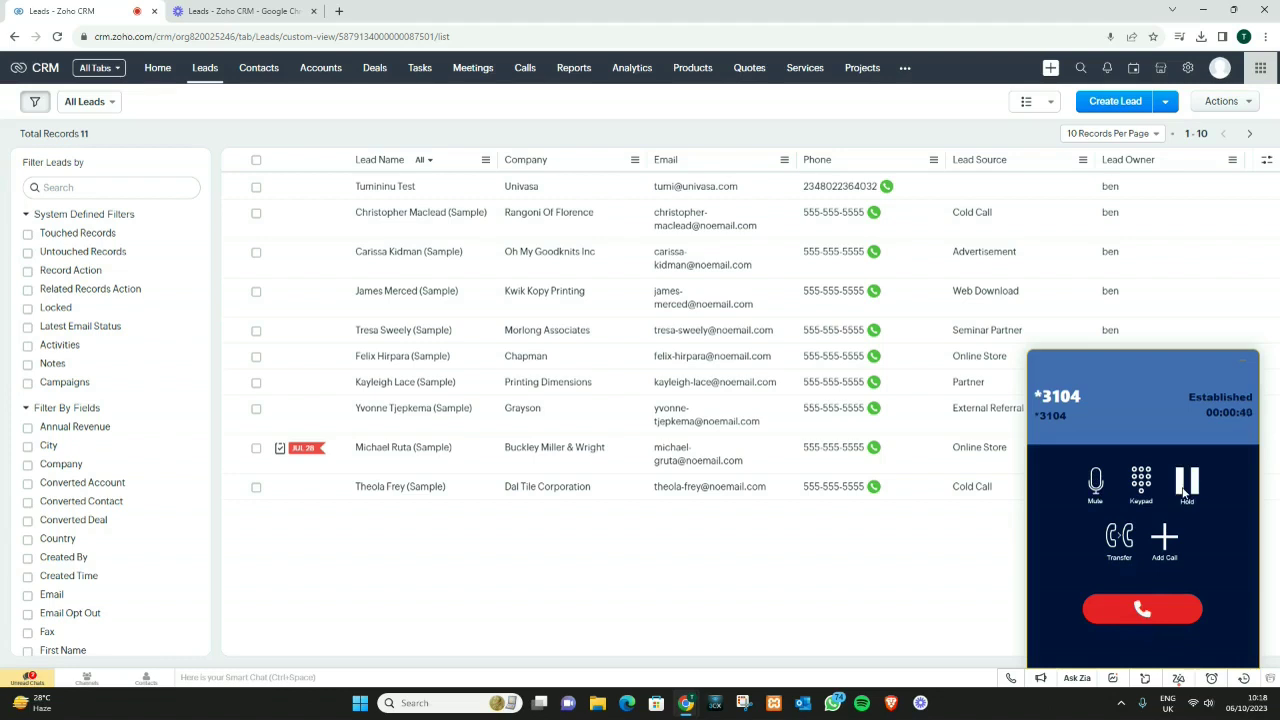
click(1163, 540)
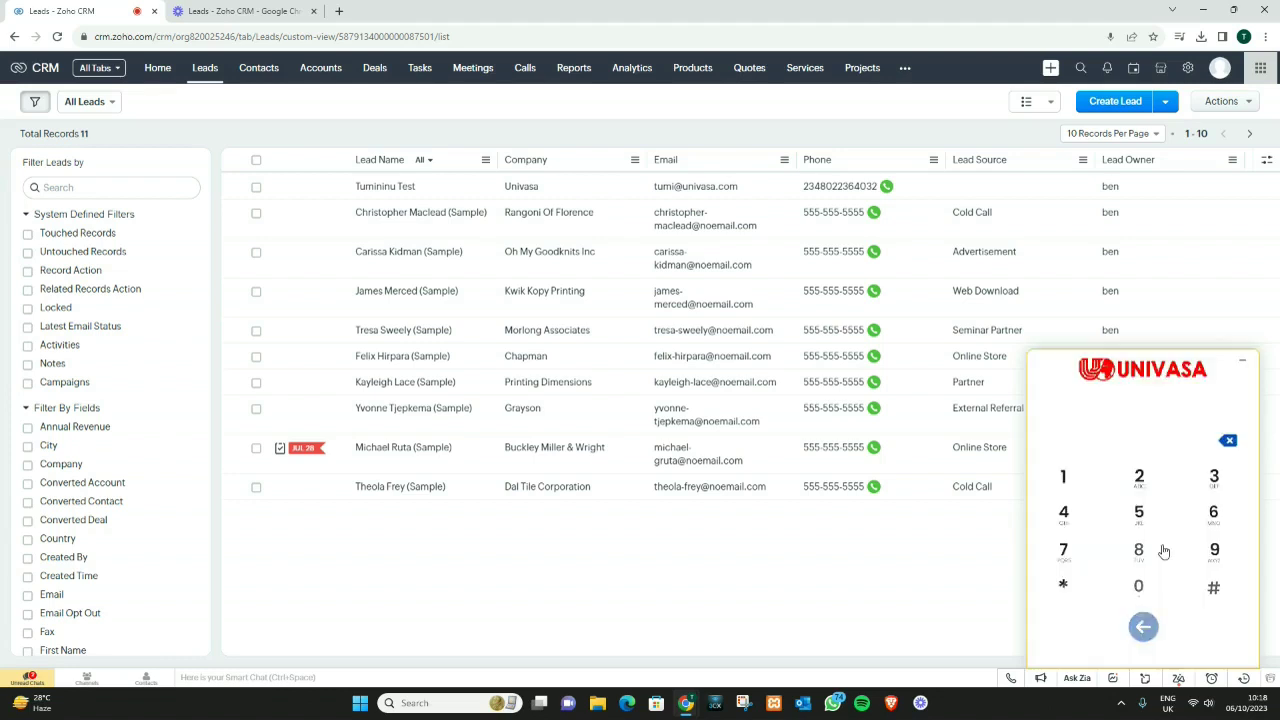
click(1144, 625)
click(1142, 615)
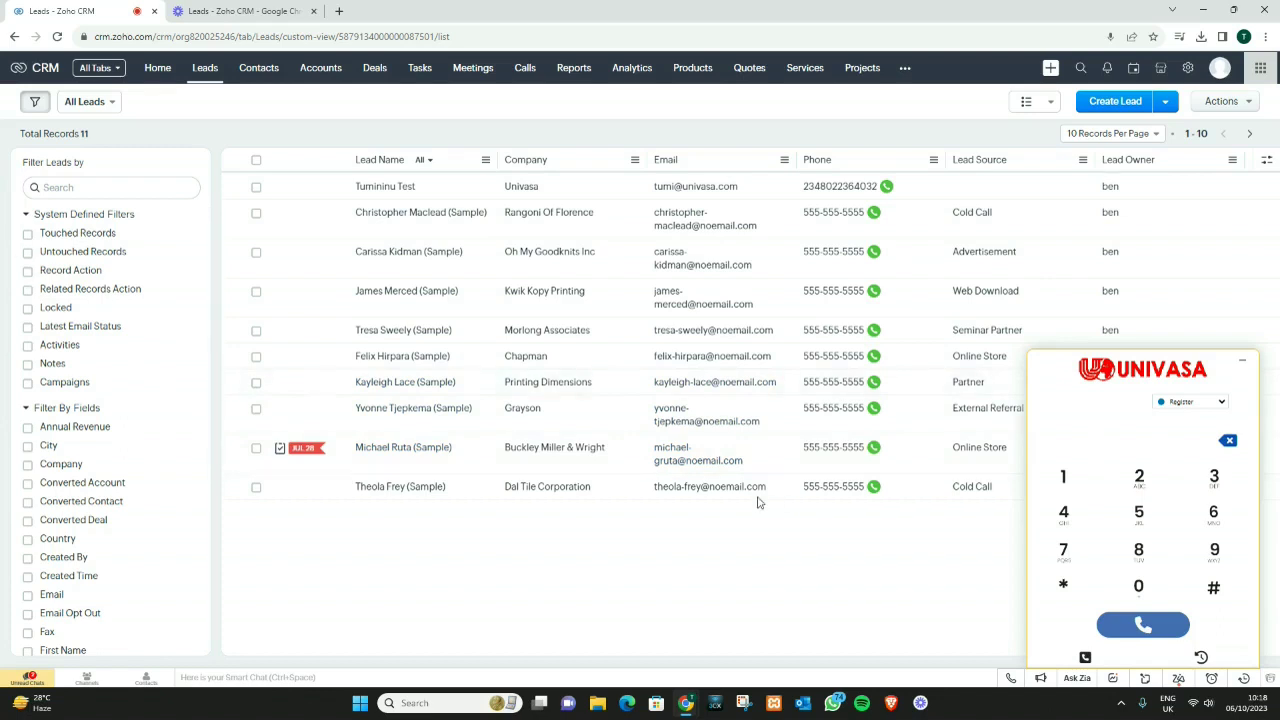
Step: Copy the most recent caller's number from the softphone's call history
click(1201, 658)
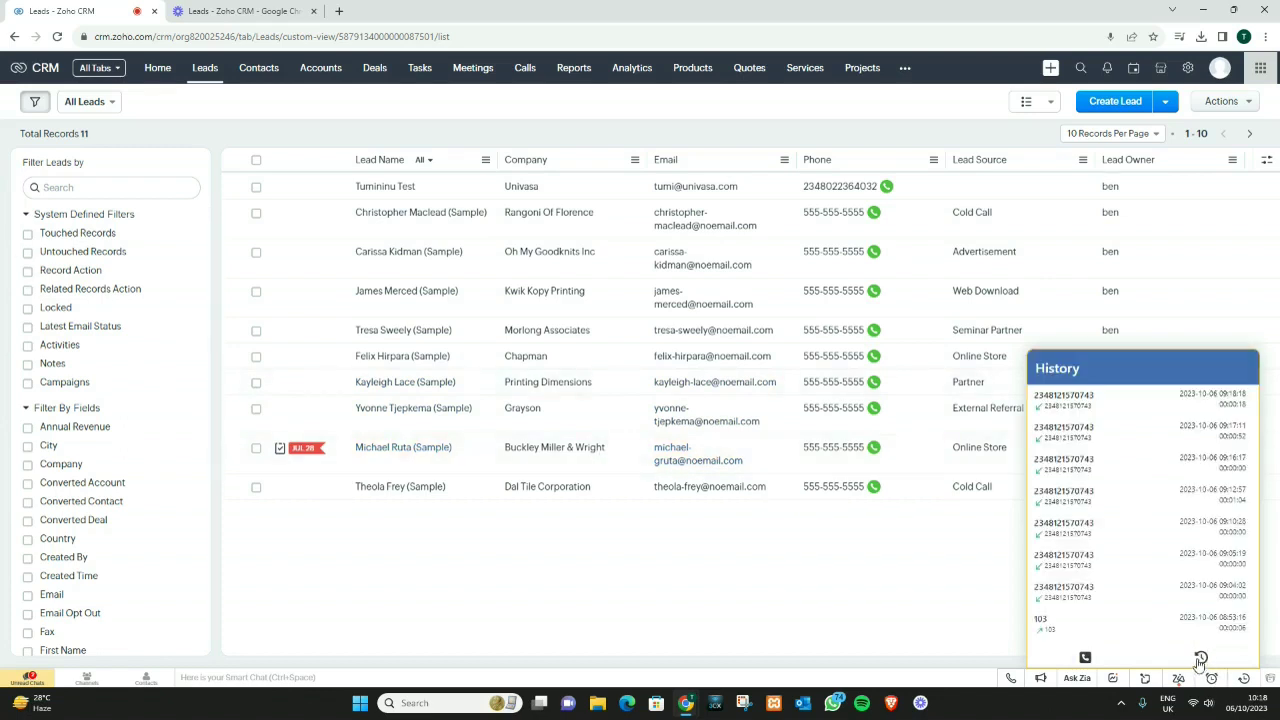
drag(1094, 395, 1030, 397)
right_click(1046, 398)
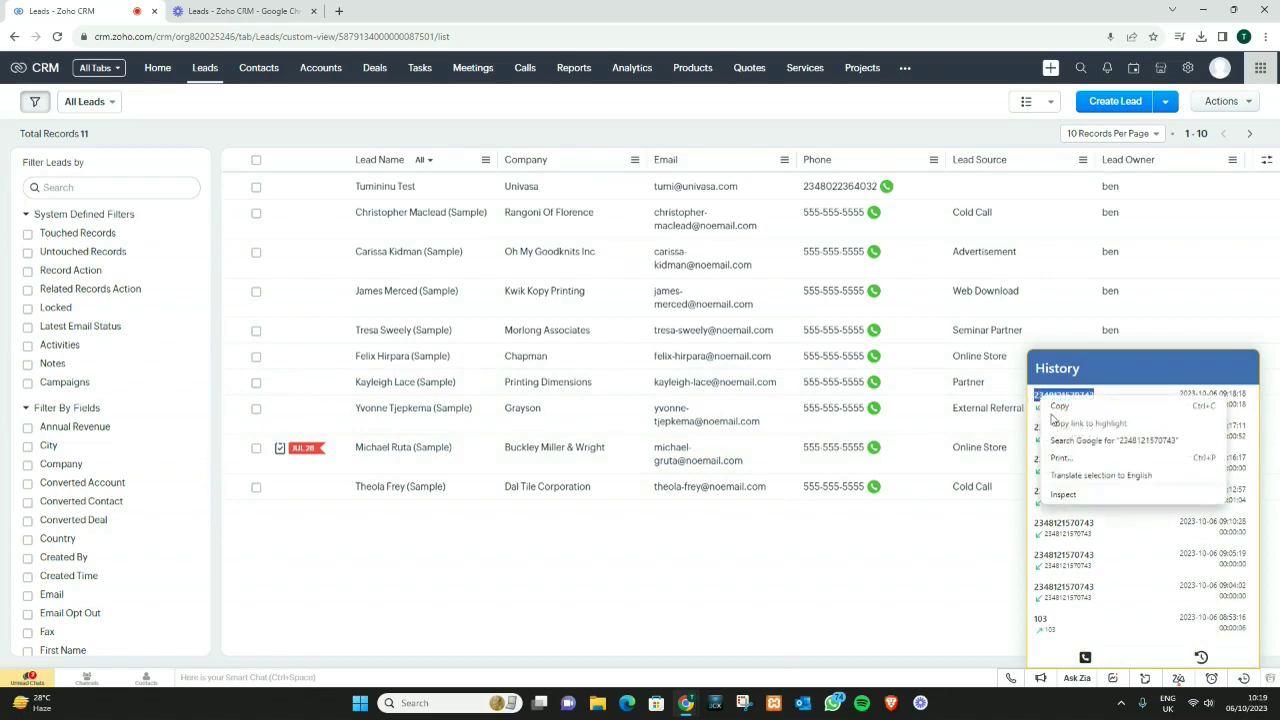
click(1058, 406)
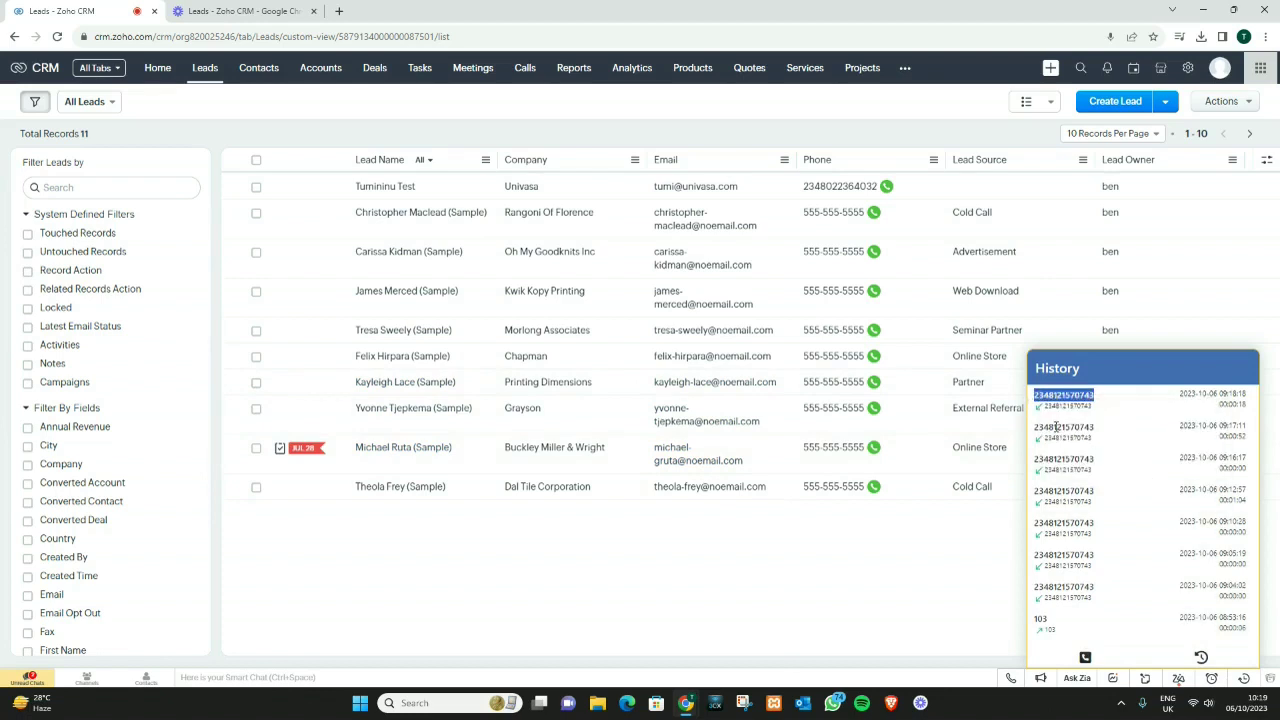
Step: Start a new lead and enter the lead's first name, last name and title Miss
click(1113, 104)
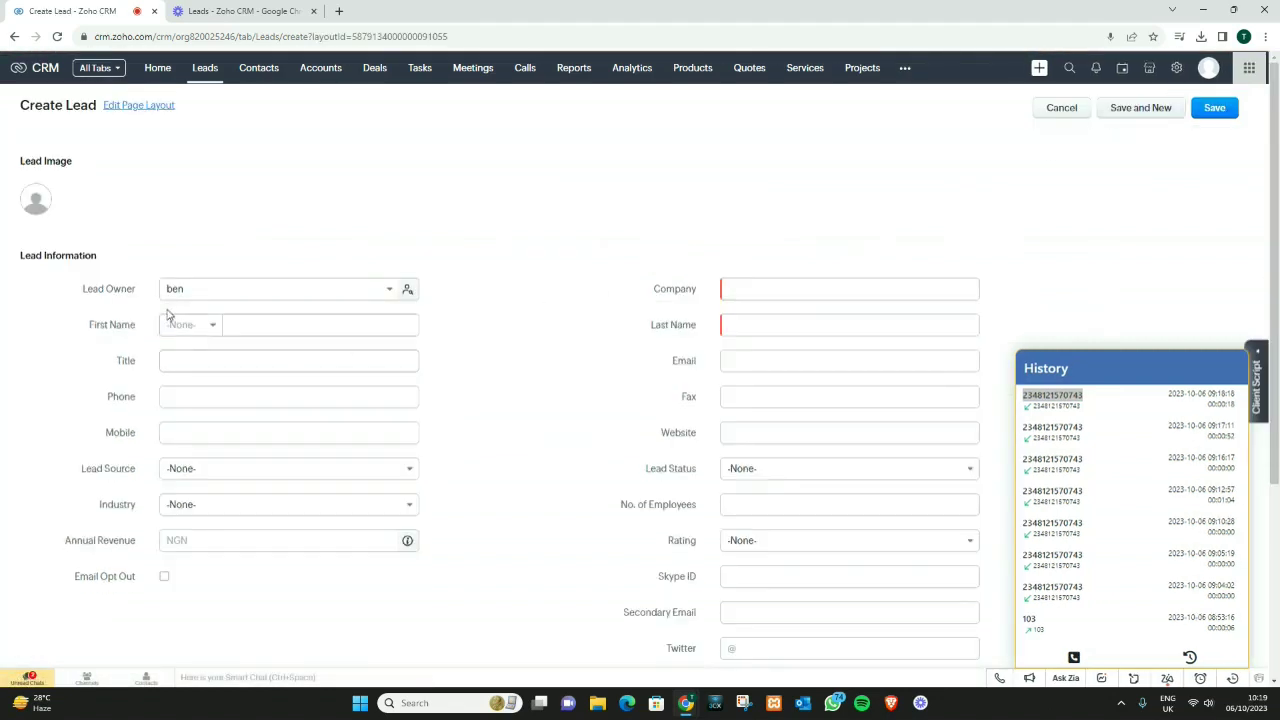
click(237, 328)
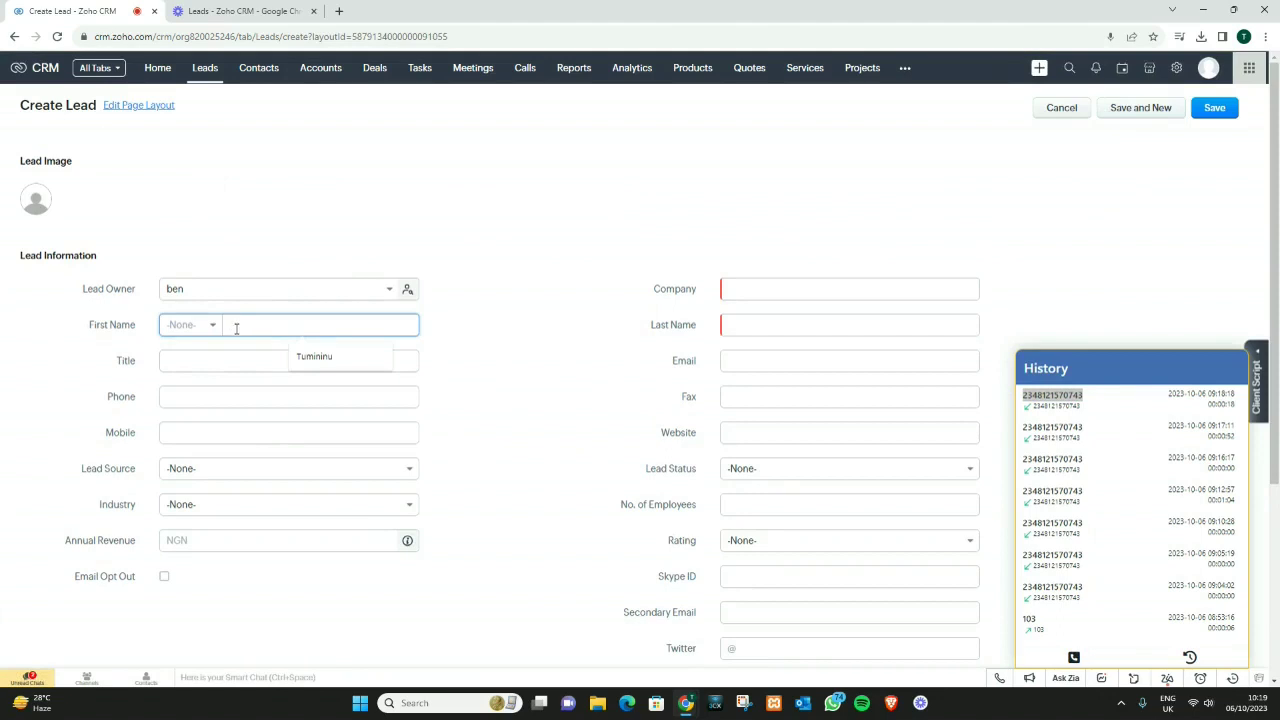
text(Jane)
click(794, 318)
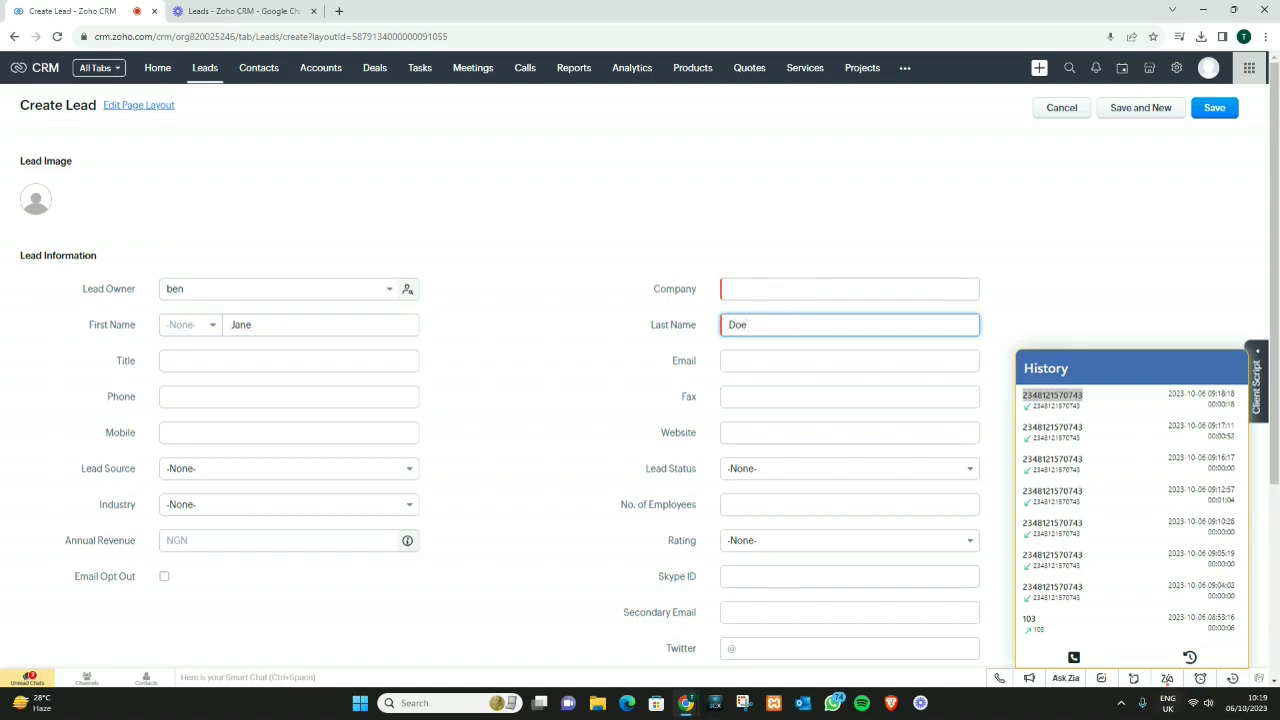
click(320, 363)
text(Miss)
Step: Paste the copied caller number into Phone and Mobile and enter the lead's e-mail address
click(306, 394)
right_click(290, 401)
click(310, 498)
click(263, 430)
right_click(263, 432)
click(297, 532)
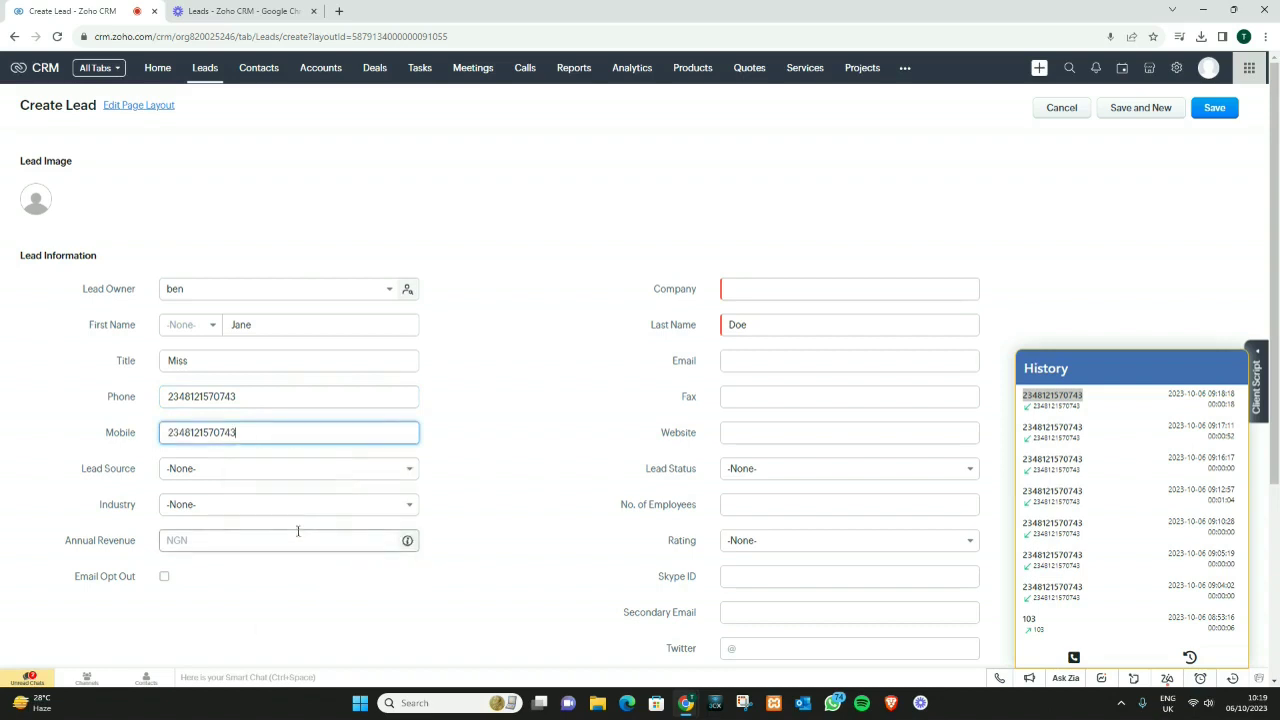
click(733, 362)
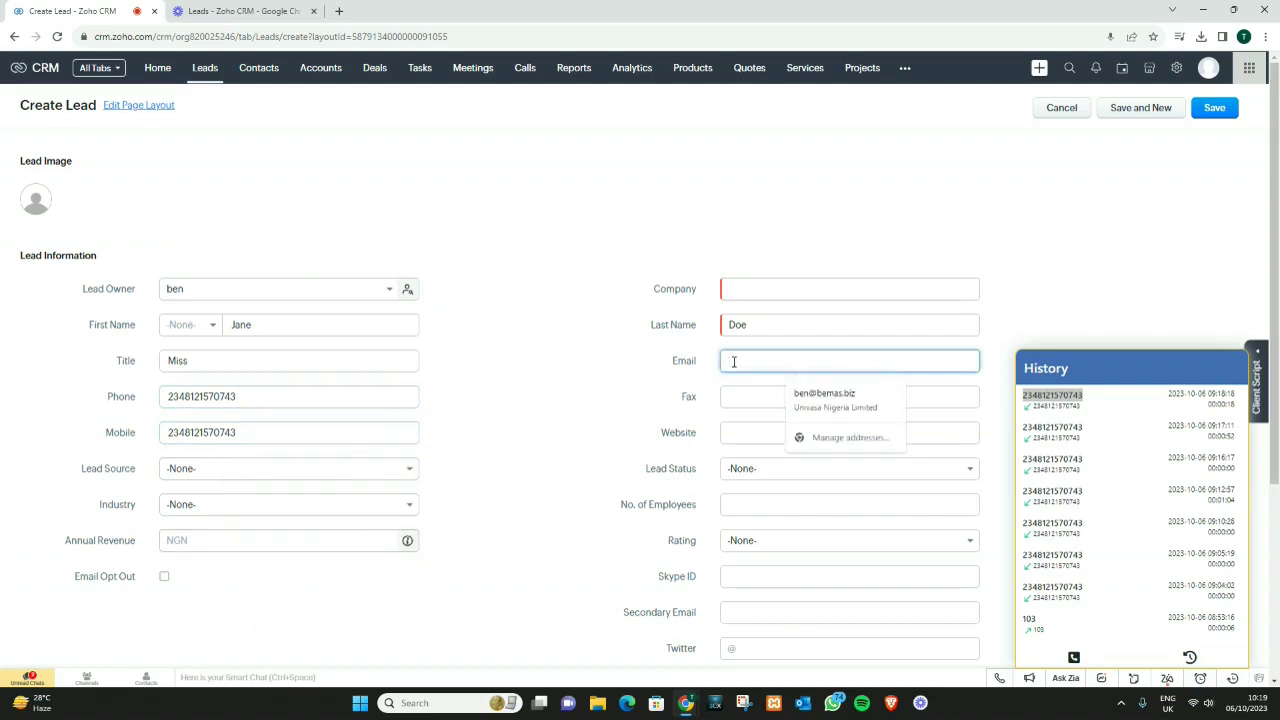
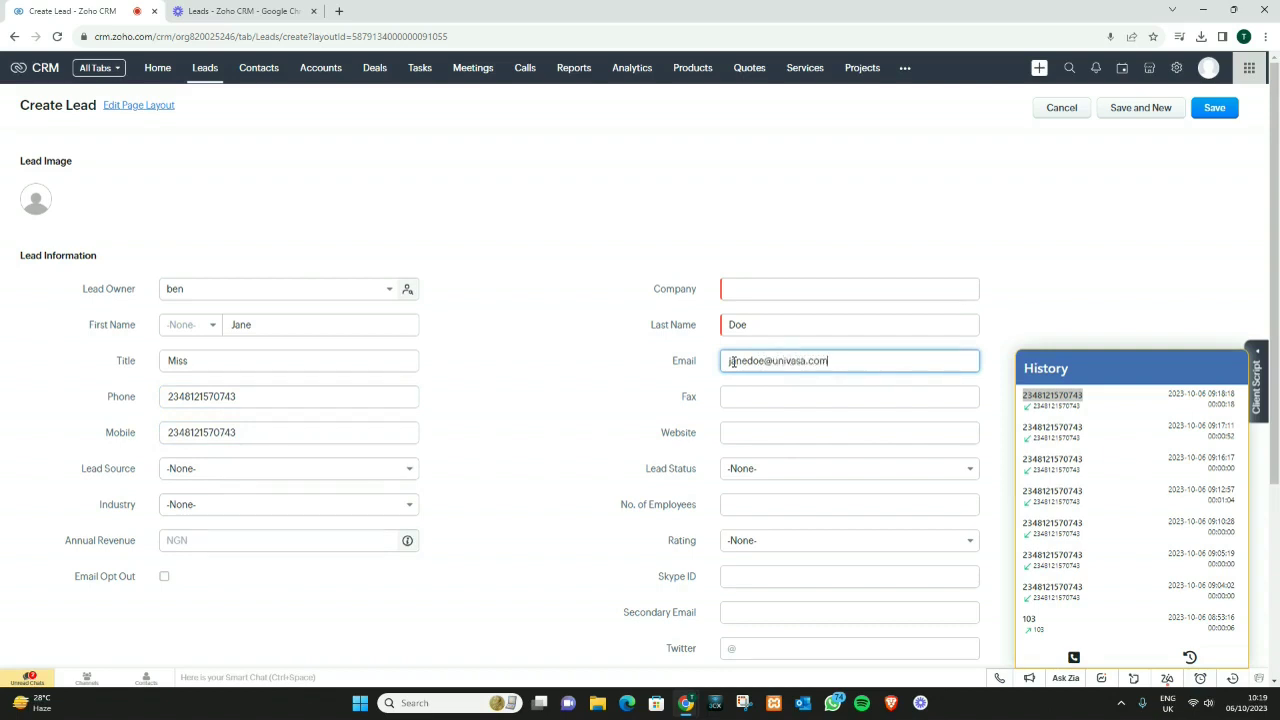
scroll(769, 426, down, 2)
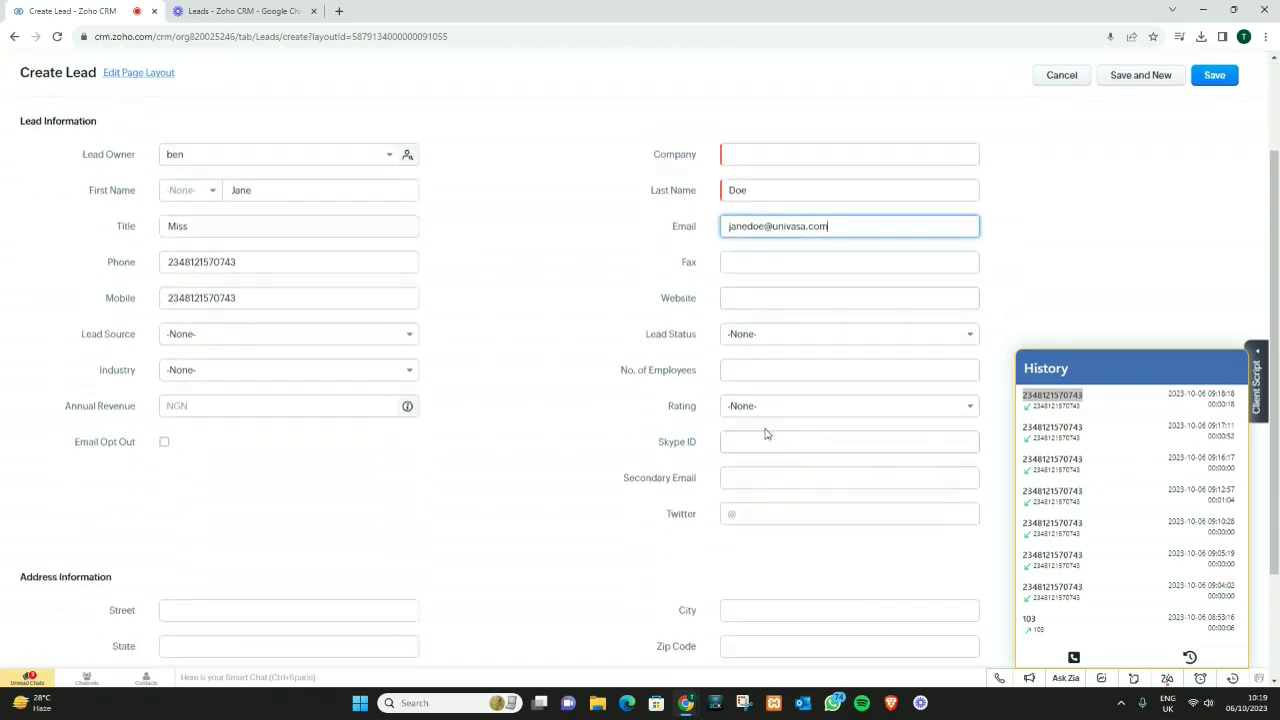
Step: Set Lead Status to Contact in Future and describe it as 'called in to make enquiryes on latest prod'
click(755, 345)
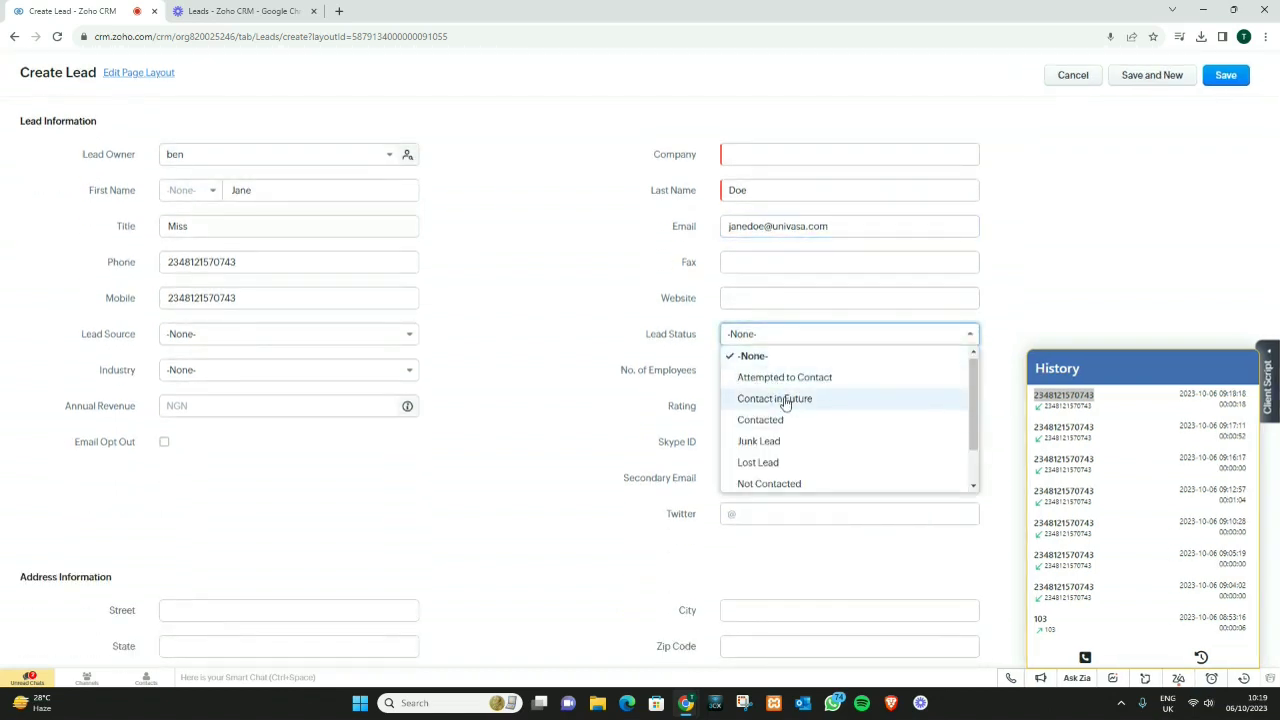
click(785, 400)
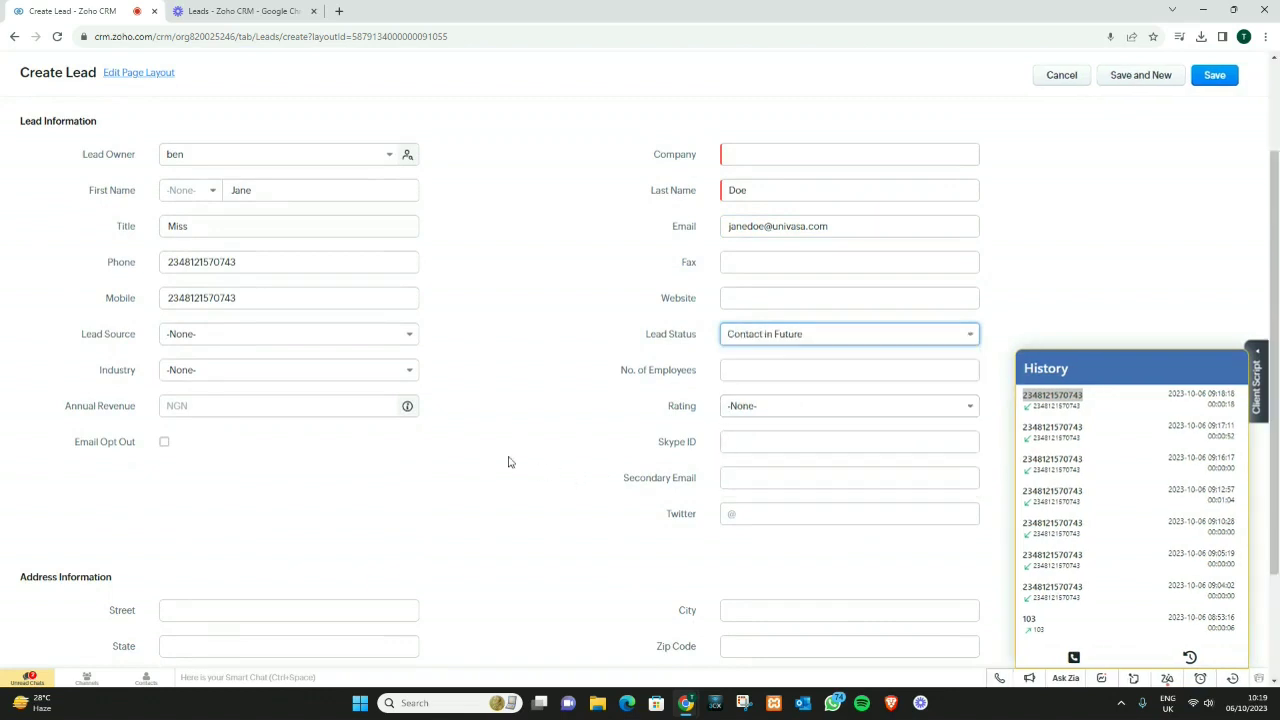
scroll(520, 463, down, 3)
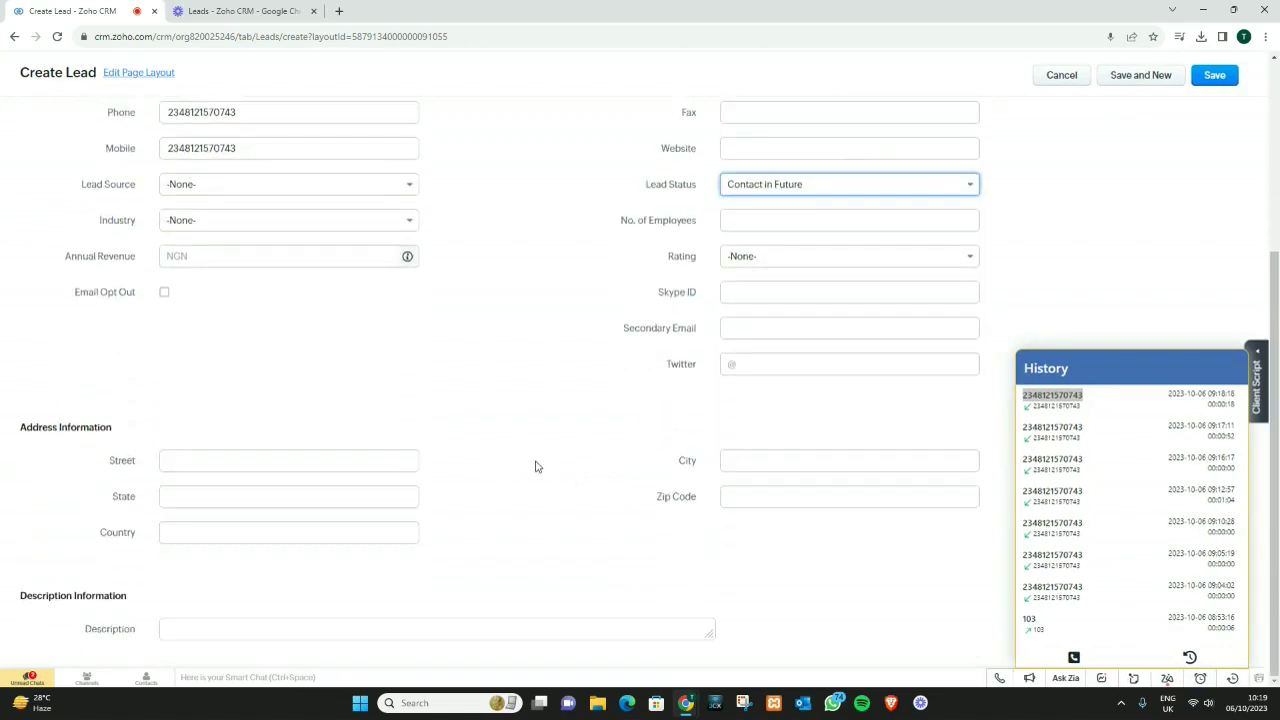
click(549, 629)
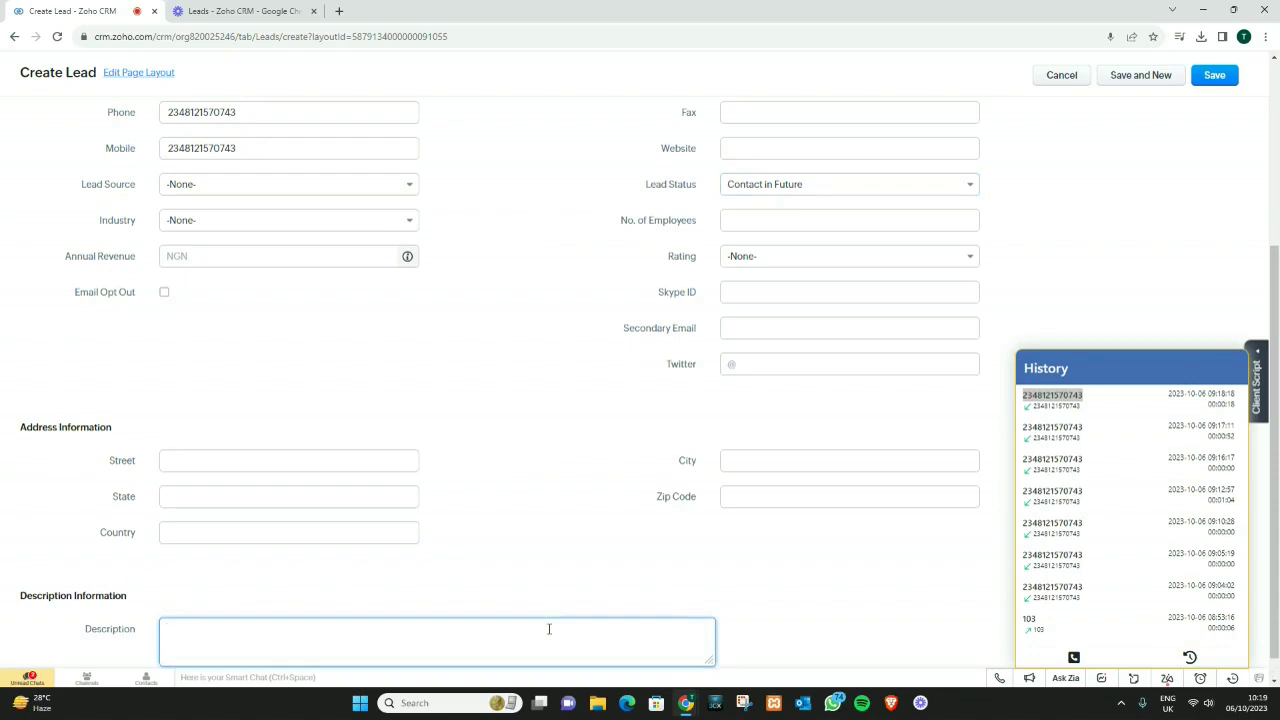
text(called in to make enquiry)
text(es on late)
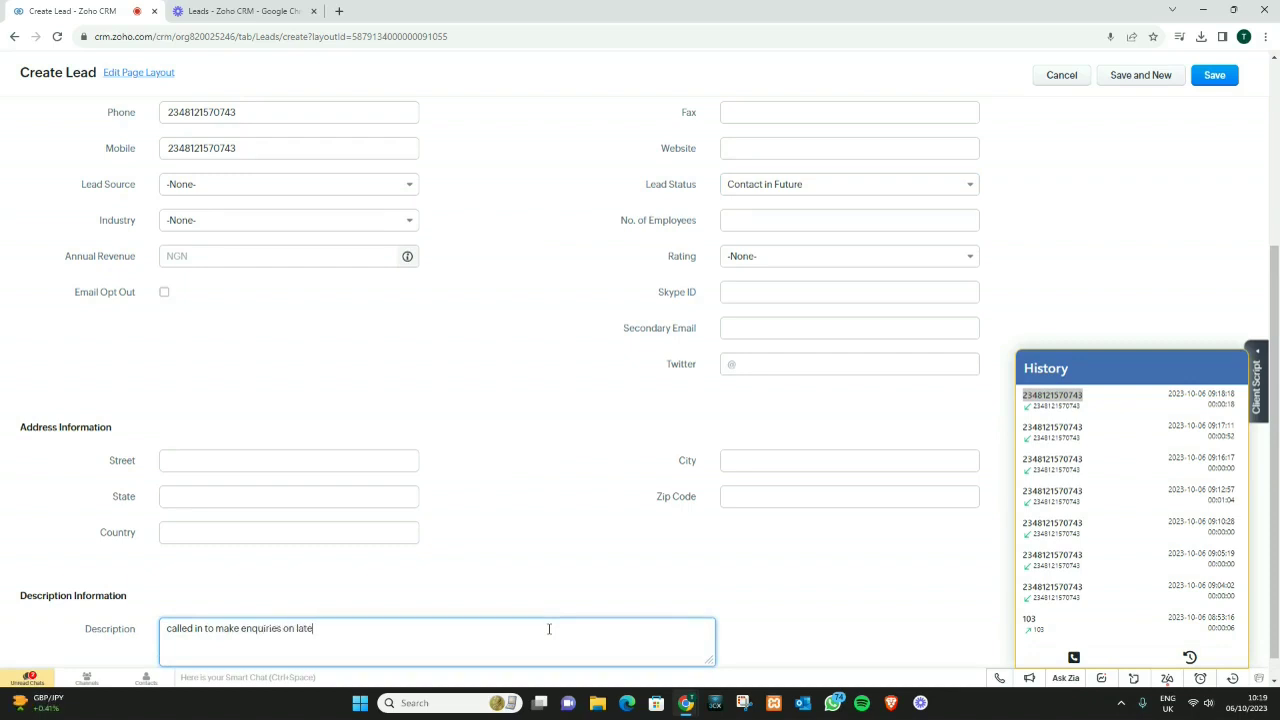
text(st product)
Step: Save the lead, filling in the required company name when prompted
scroll(723, 534, up, 3)
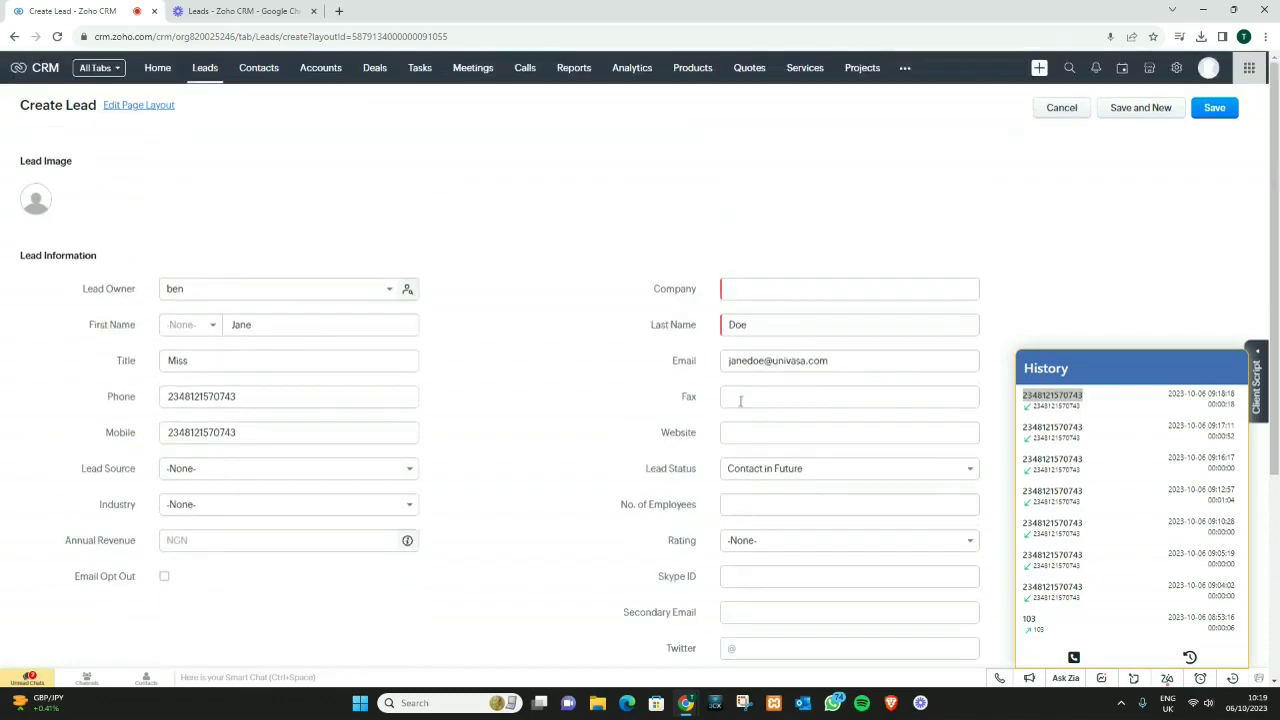
click(1214, 109)
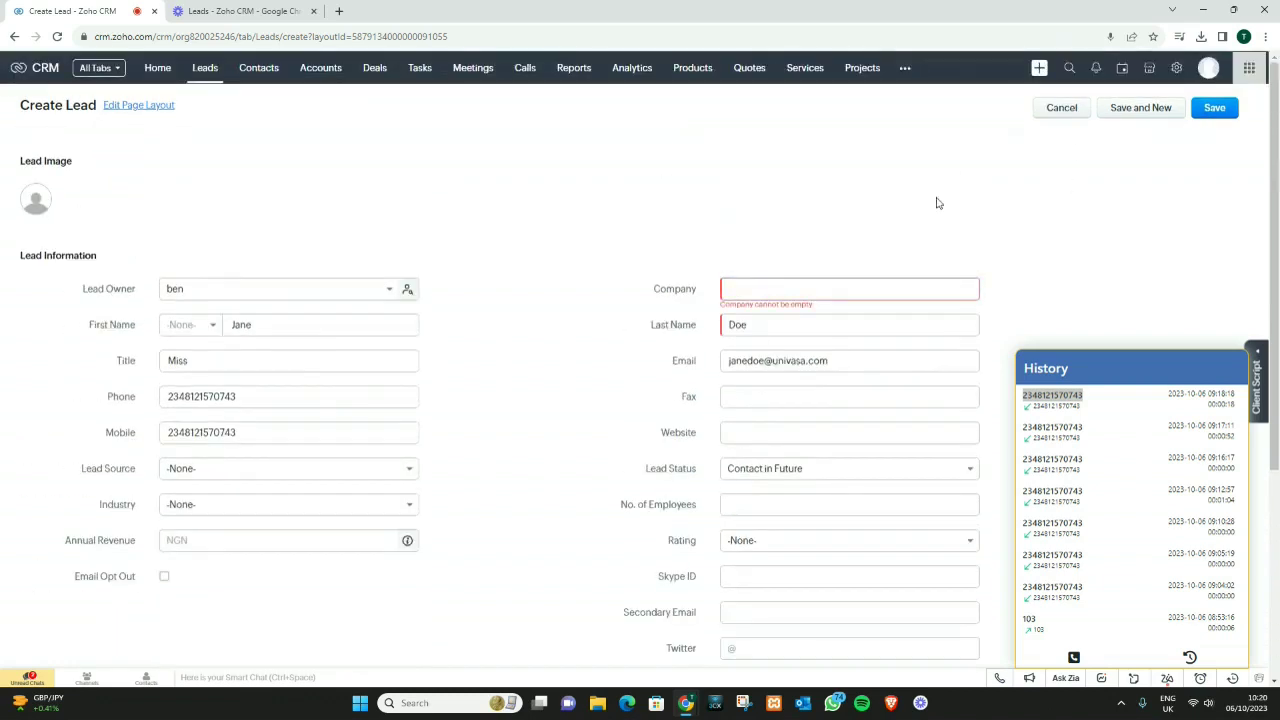
click(752, 287)
text(Jane Ltd.)
click(1196, 112)
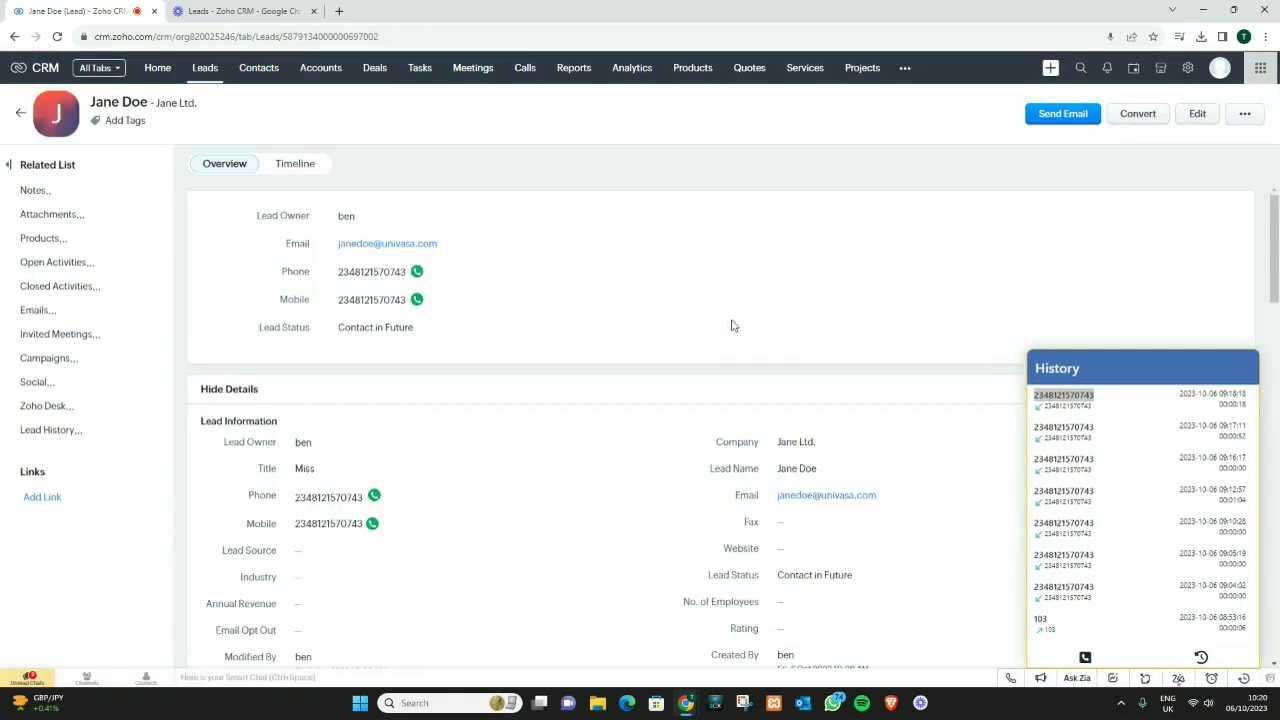
Step: Add the follow-up note about calling back on the 5th at 12noon regarding purchase status
scroll(686, 405, down, 3)
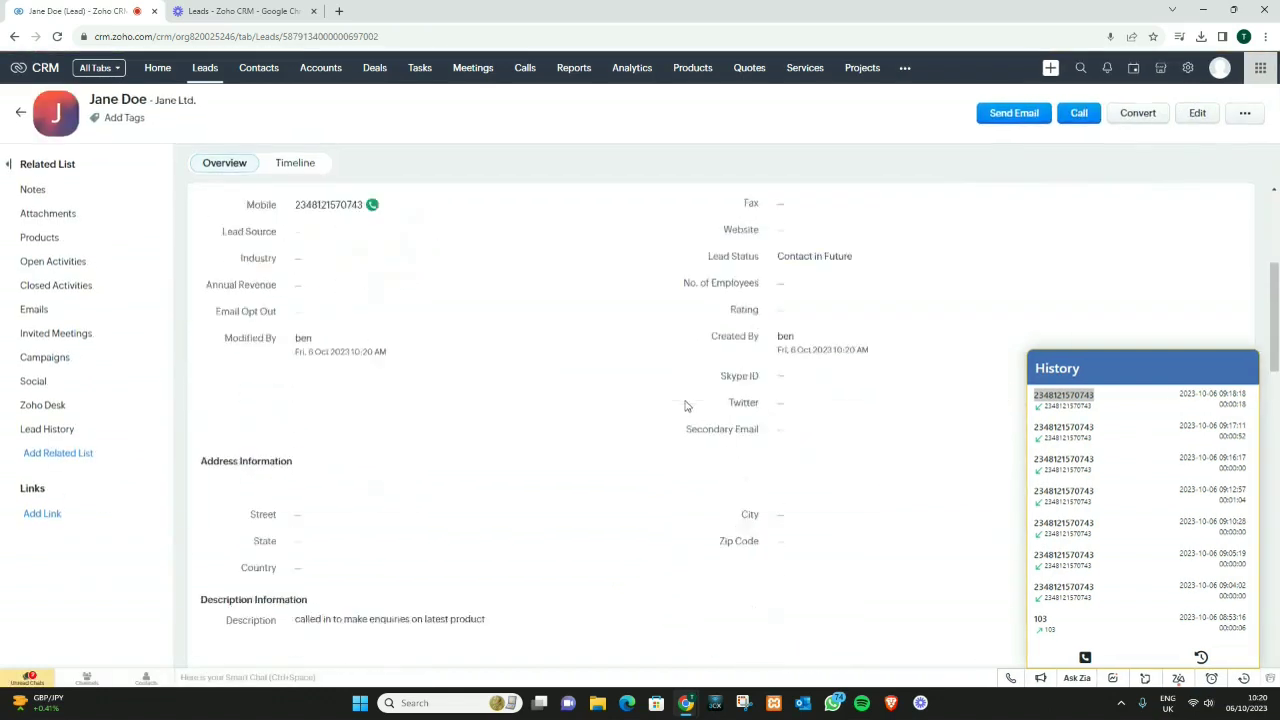
scroll(686, 405, down, 4)
scroll(686, 405, down, 3)
scroll(686, 405, up, 3)
click(404, 314)
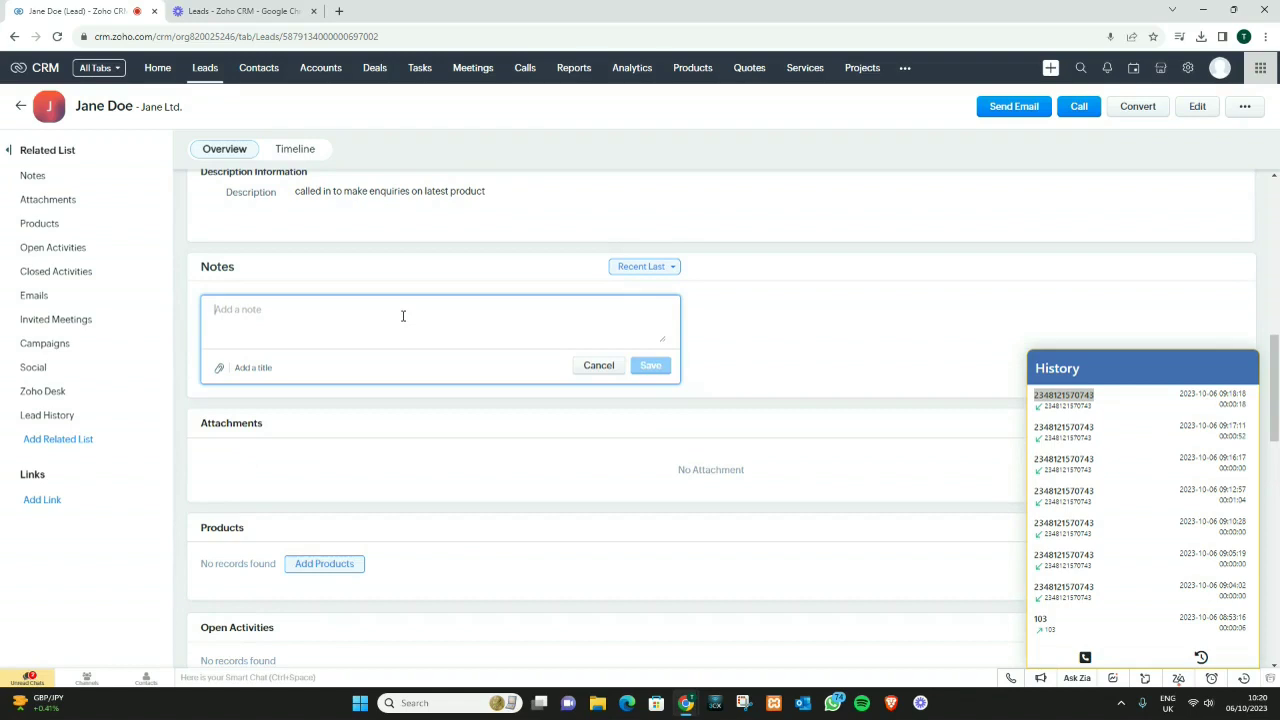
text(call back o)
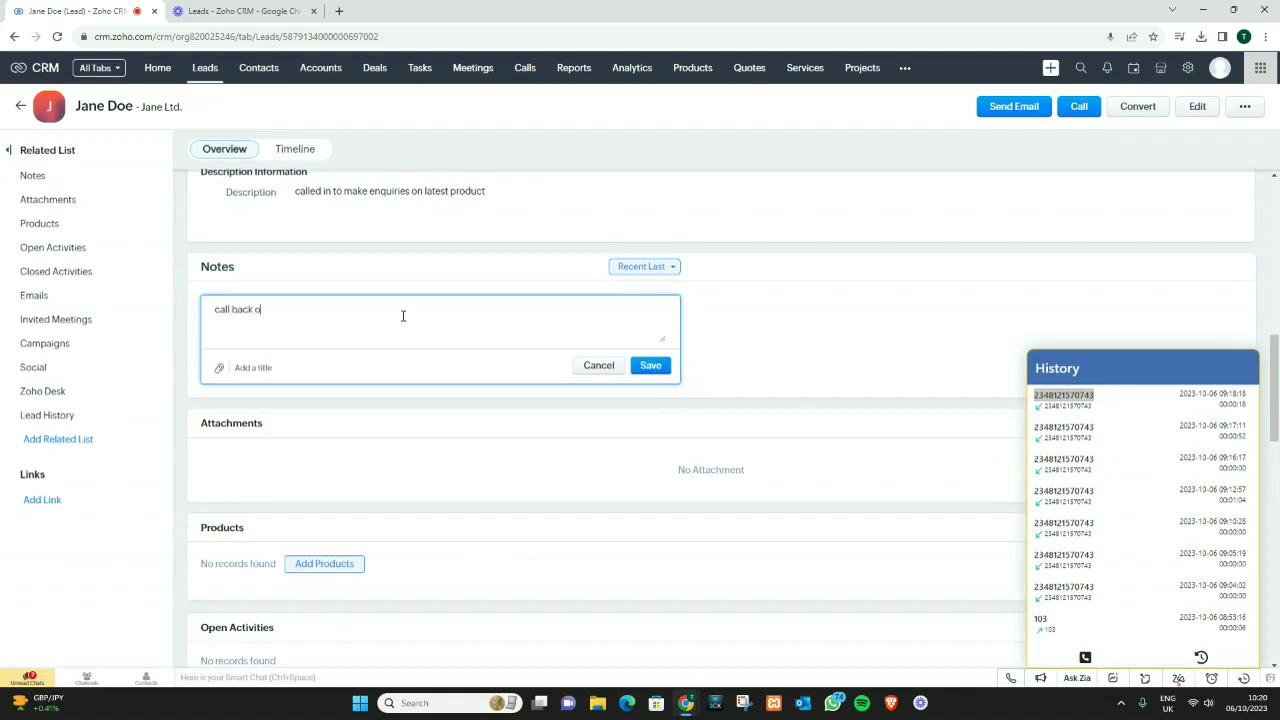
text(n the 5th by)
key(BackSpace)
text(at 12noon to follow up on purchase status.)
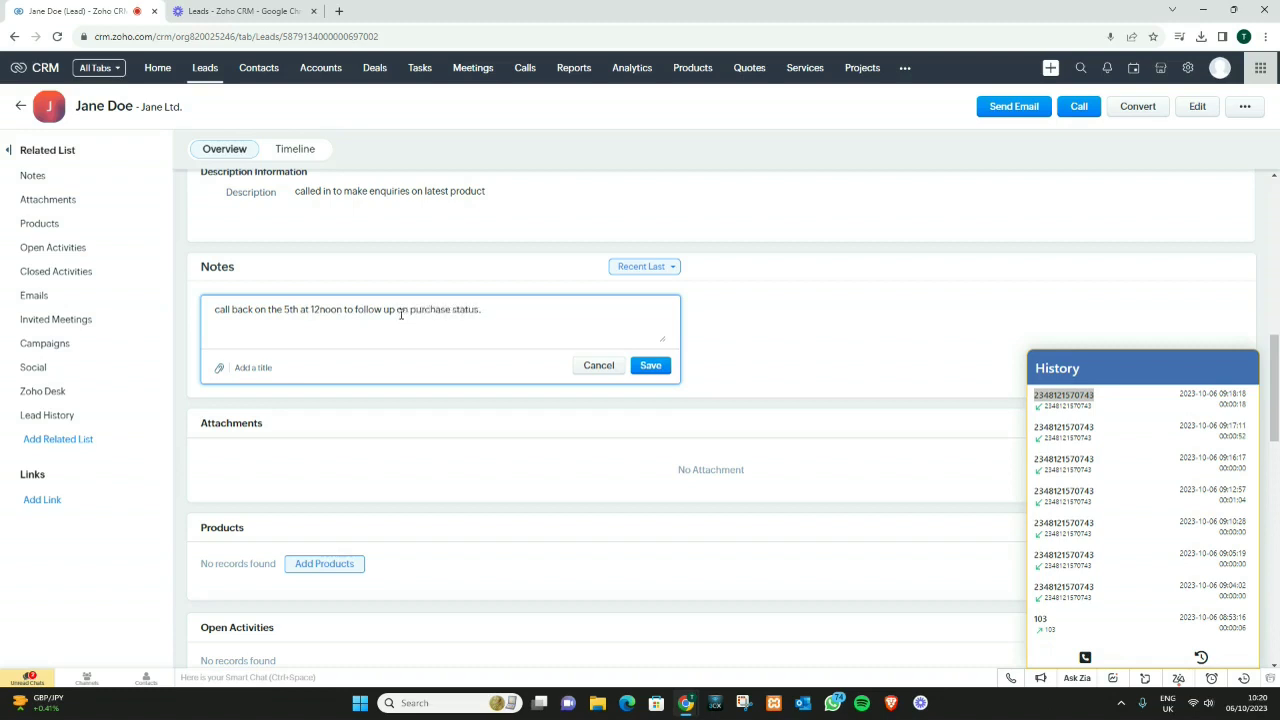
click(652, 366)
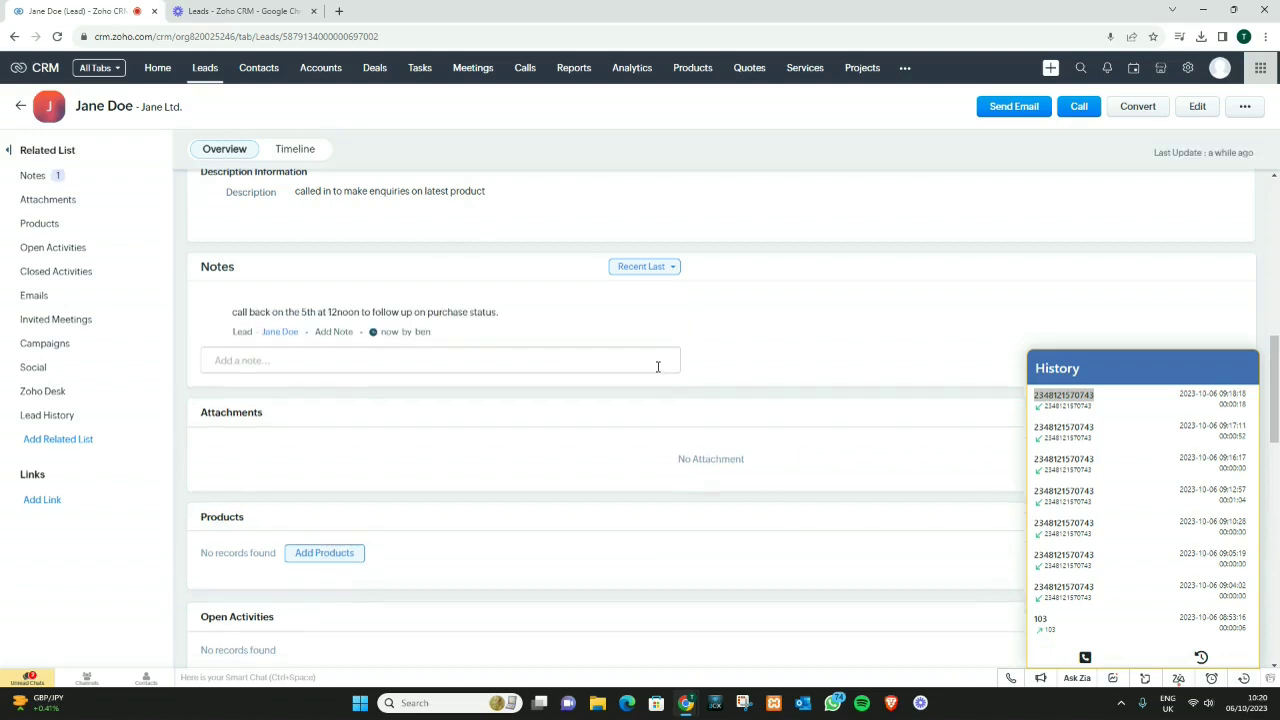
Step: Scroll down the lead record to review the five logged calls in Lead History
scroll(575, 410, down, 1)
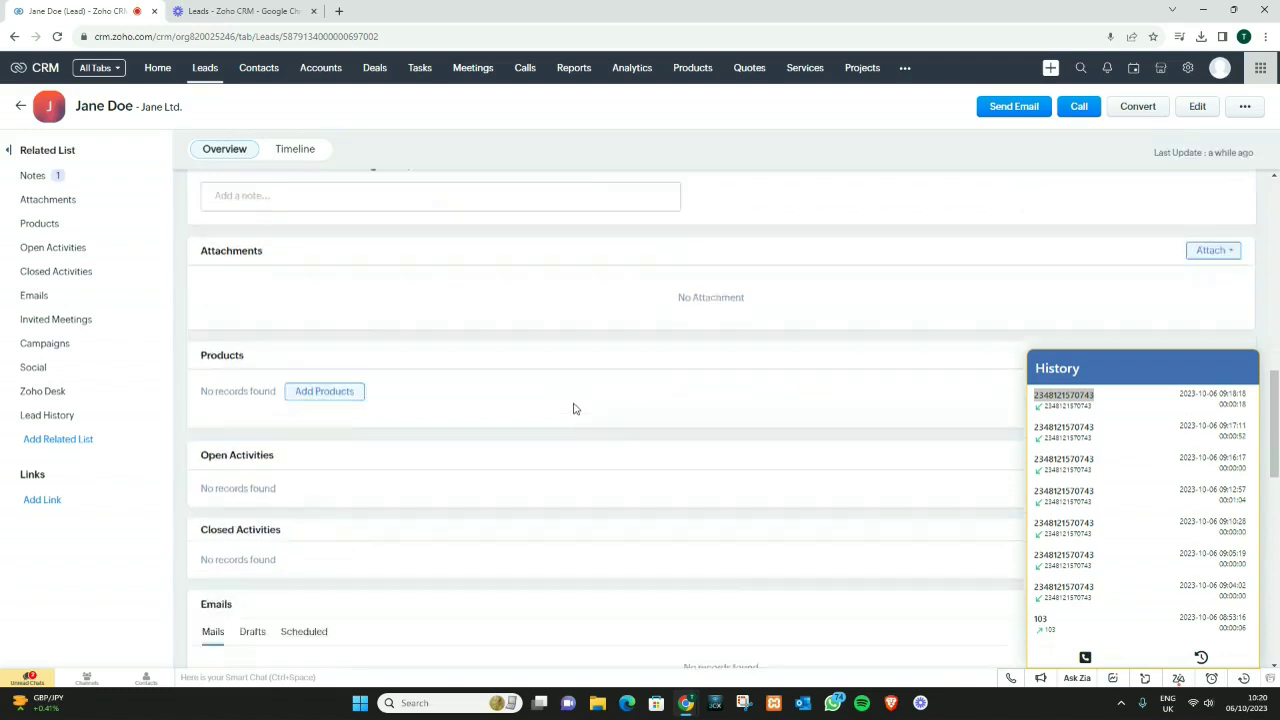
scroll(575, 410, down, 2)
click(1165, 378)
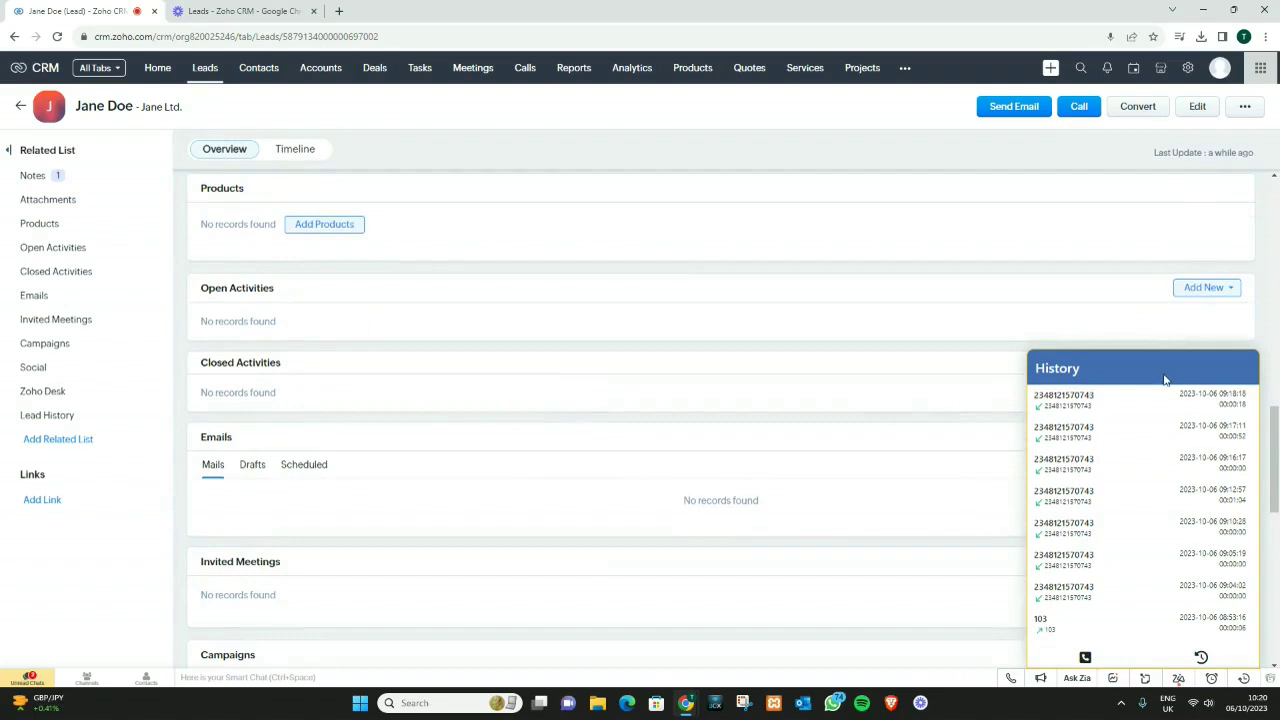
scroll(822, 454, down, 1)
scroll(820, 452, down, 5)
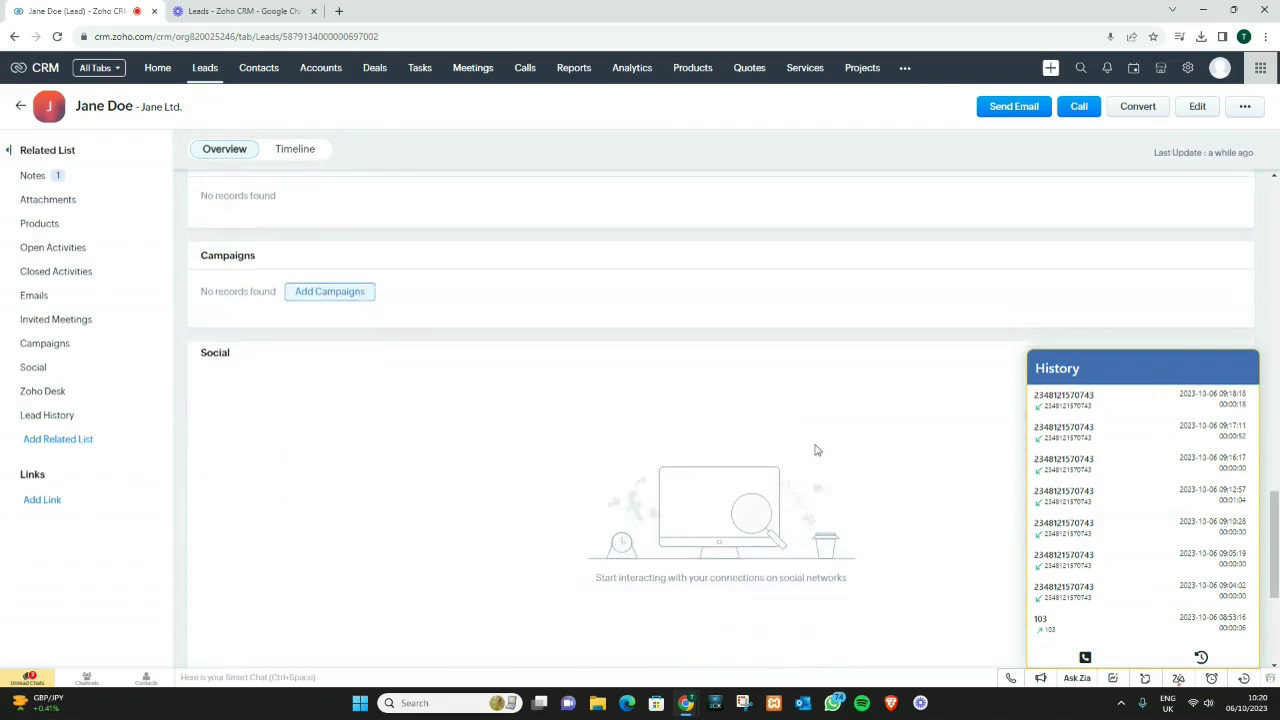
scroll(810, 443, down, 3)
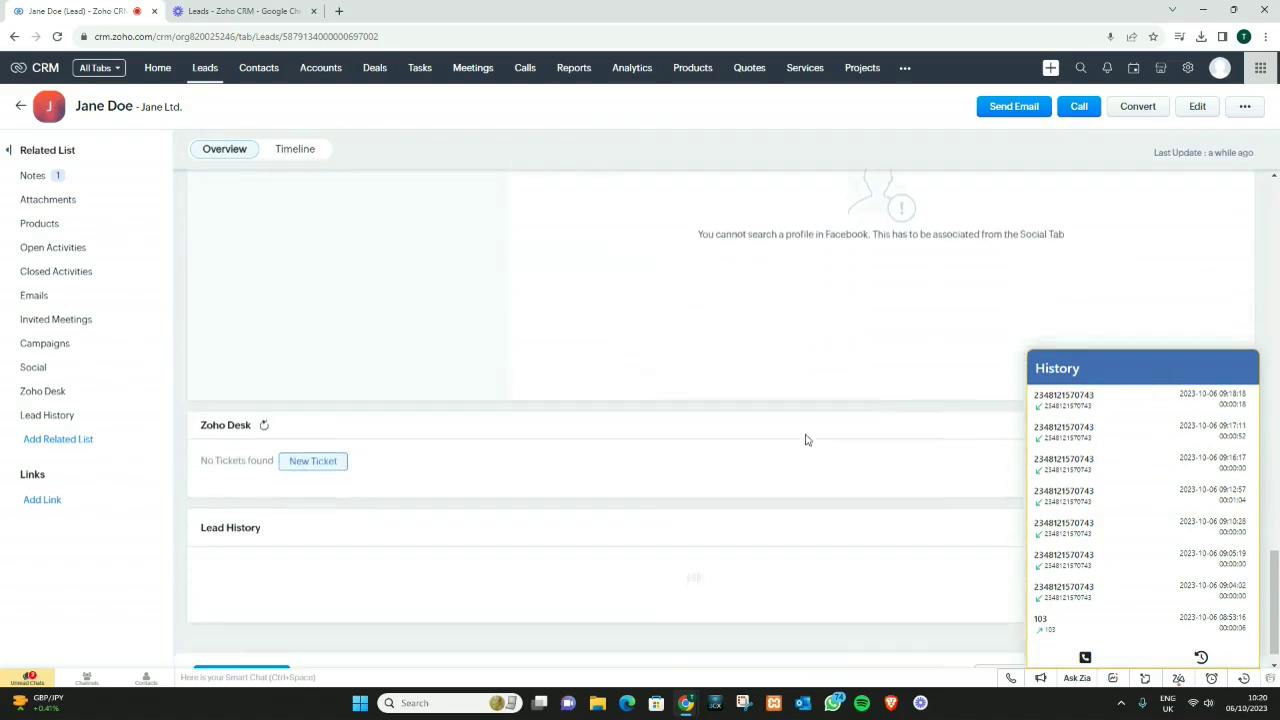
scroll(801, 435, down, 1)
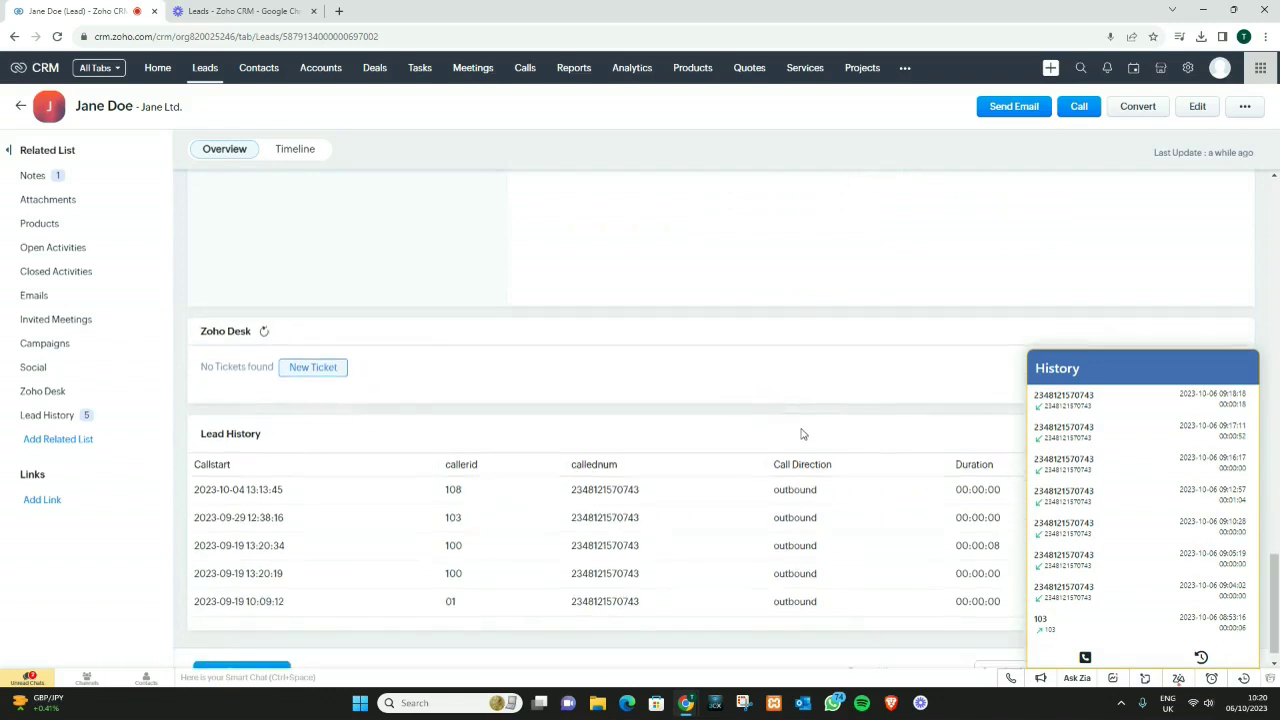
scroll(801, 434, down, 1)
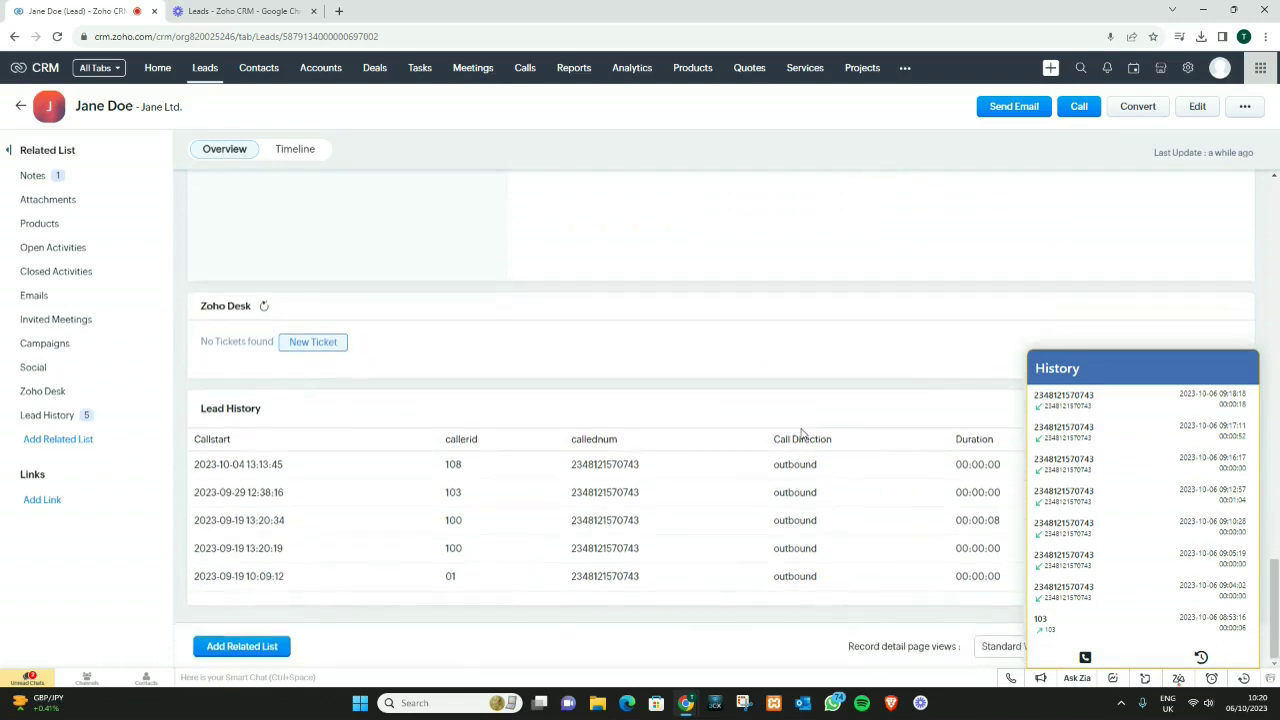
Step: Switch the softphone to dialling, close its panel and dismiss the unfinished wrap-up form
click(1085, 657)
click(1244, 367)
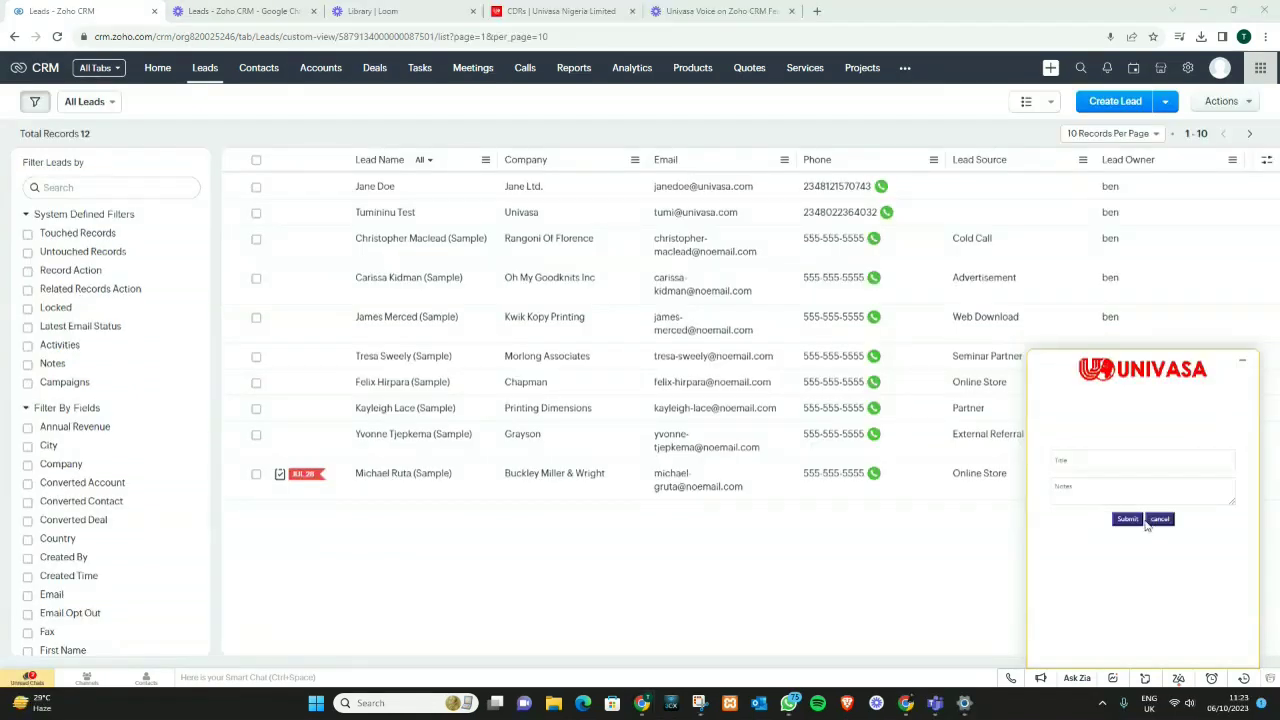
click(1156, 519)
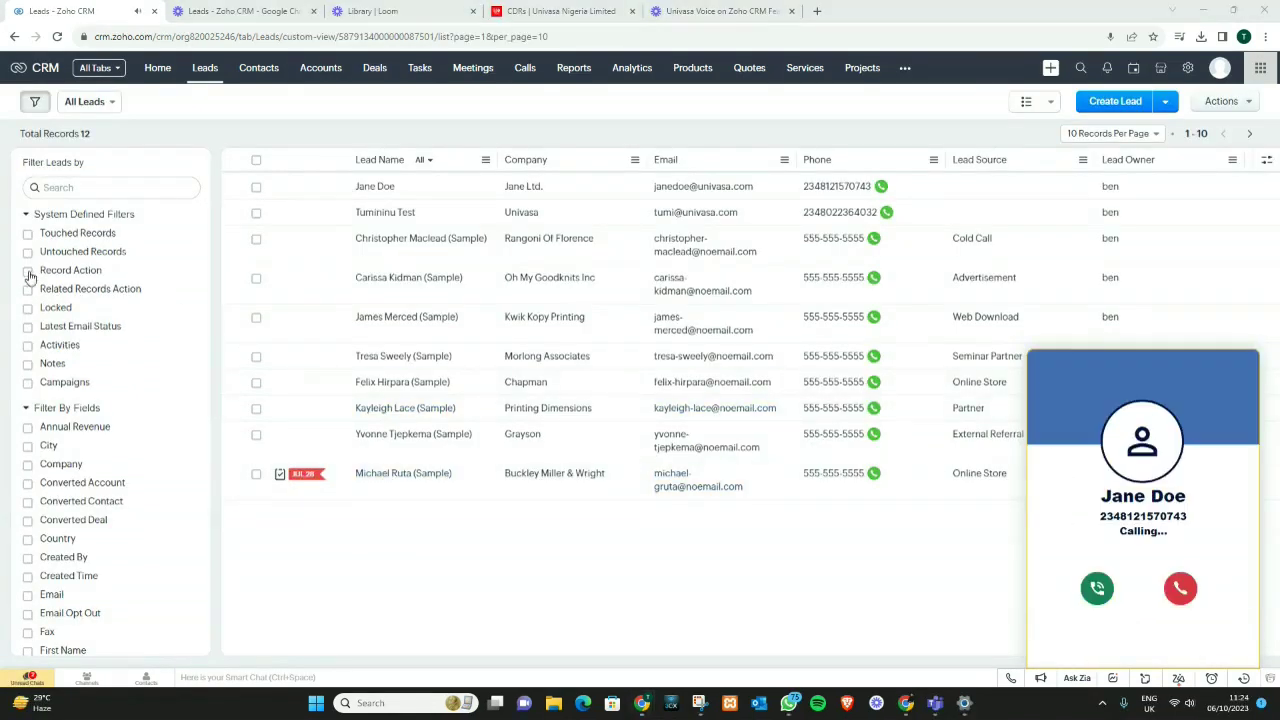
Step: Connect the call, open the first lead's record down to its three notes, and check the keypad
click(1097, 589)
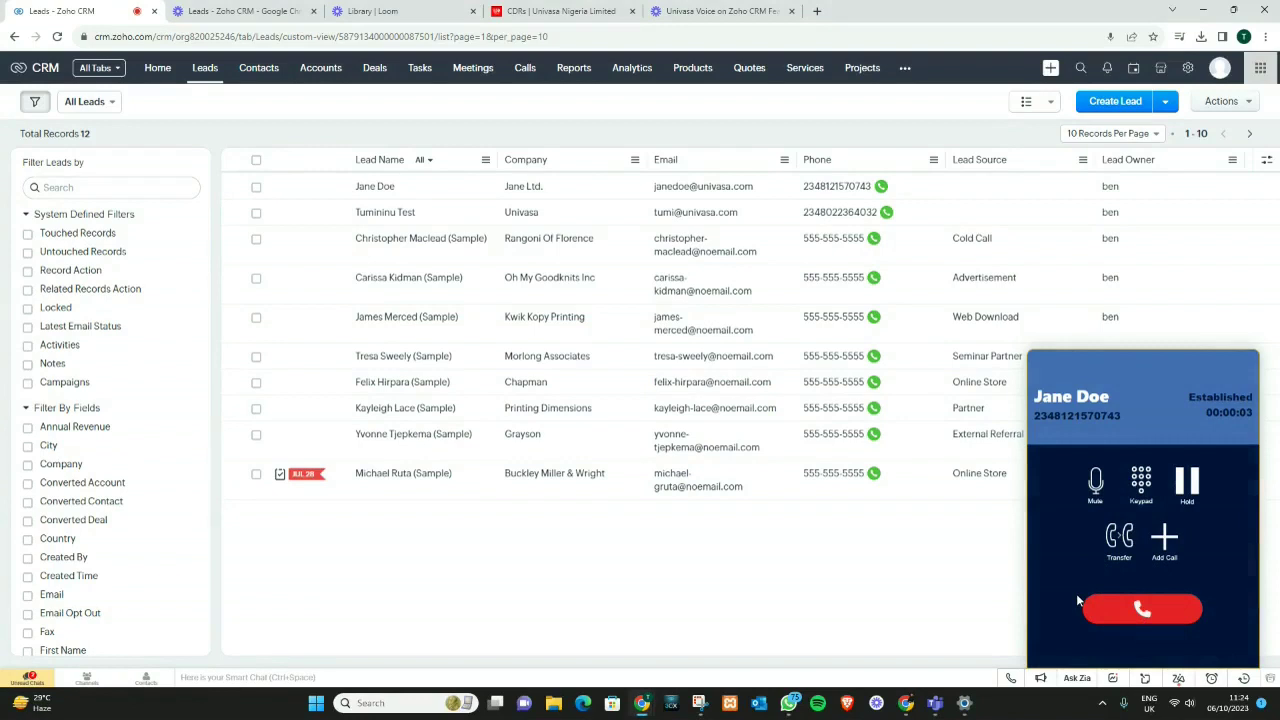
click(366, 186)
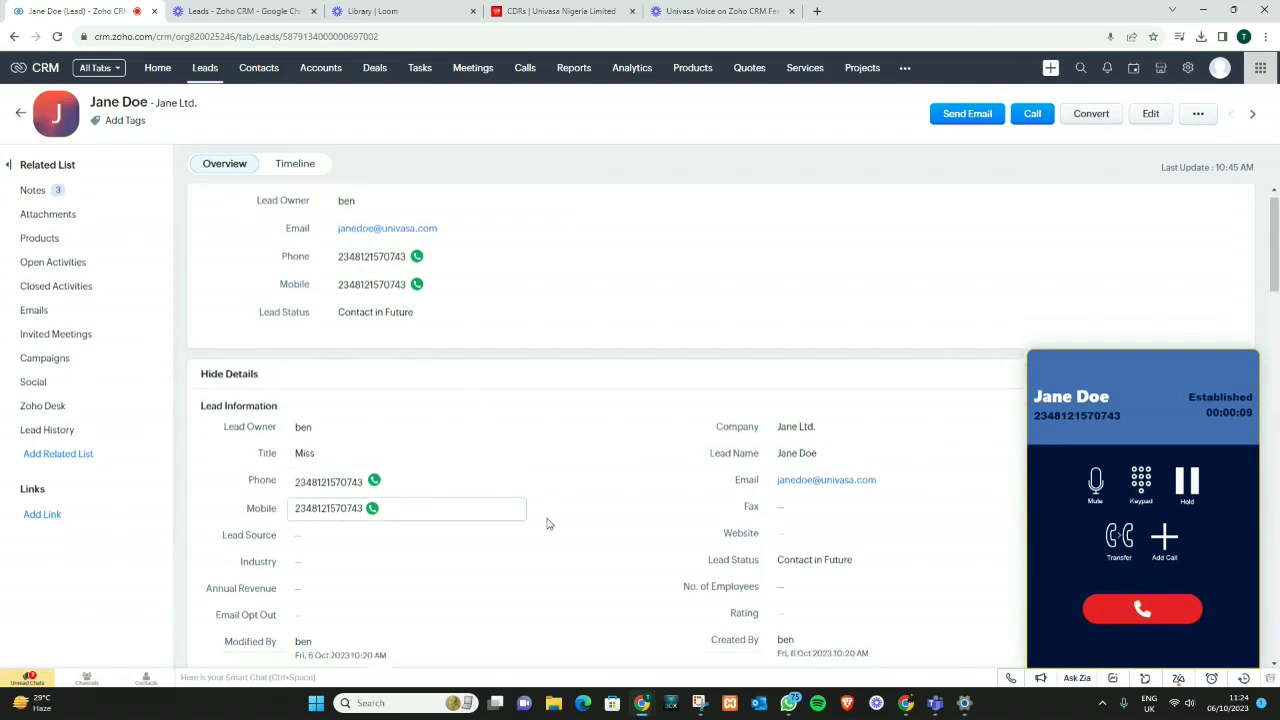
scroll(548, 520, down, 2)
scroll(552, 522, down, 2)
scroll(558, 527, down, 3)
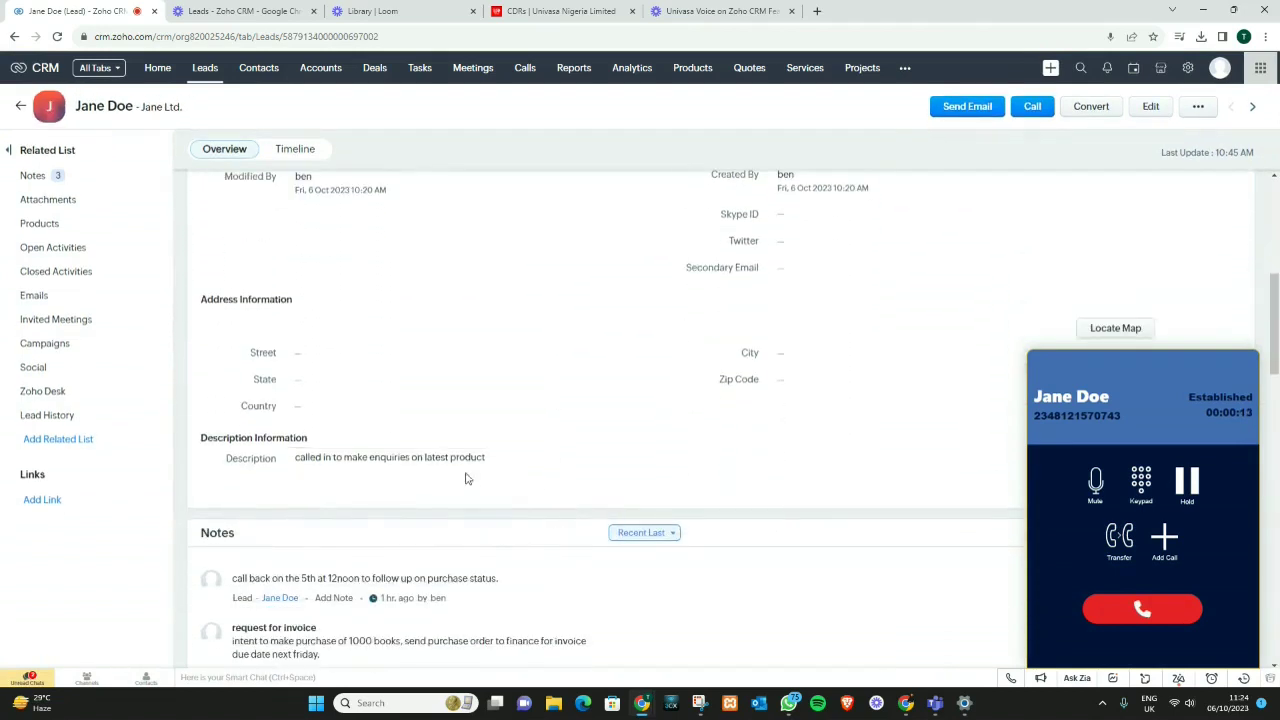
scroll(470, 484, down, 2)
scroll(465, 494, down, 1)
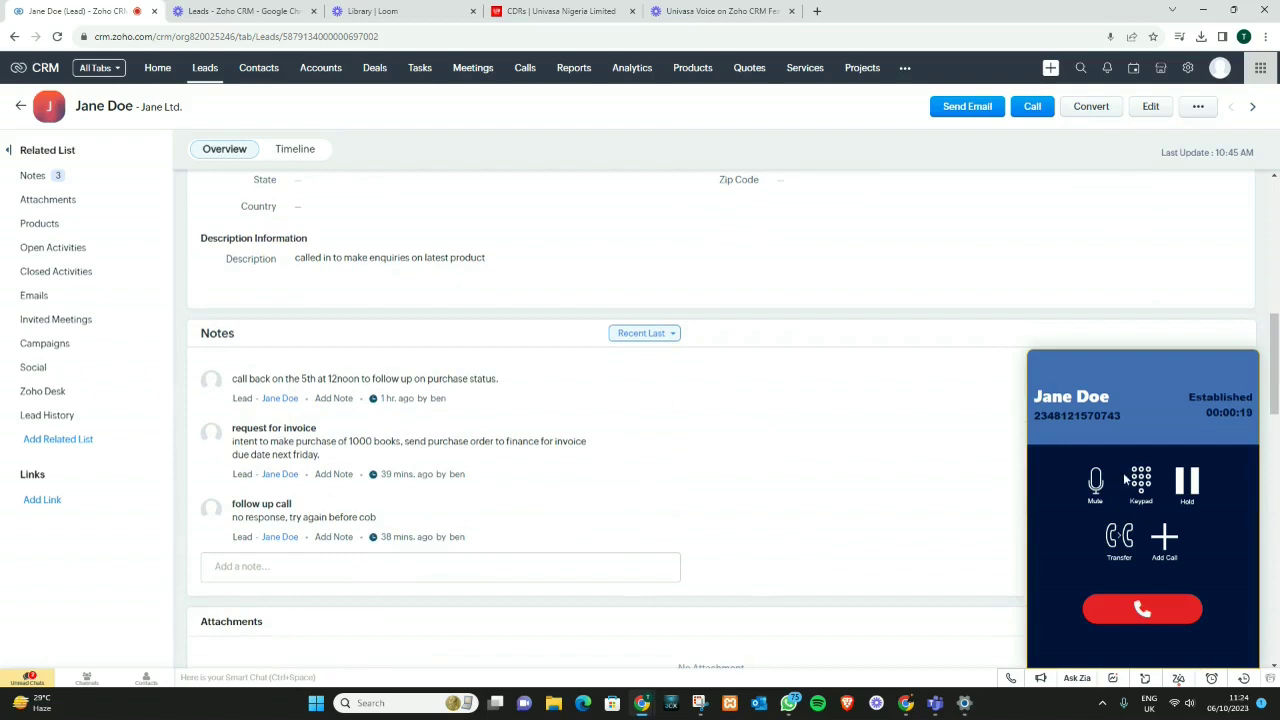
click(1136, 505)
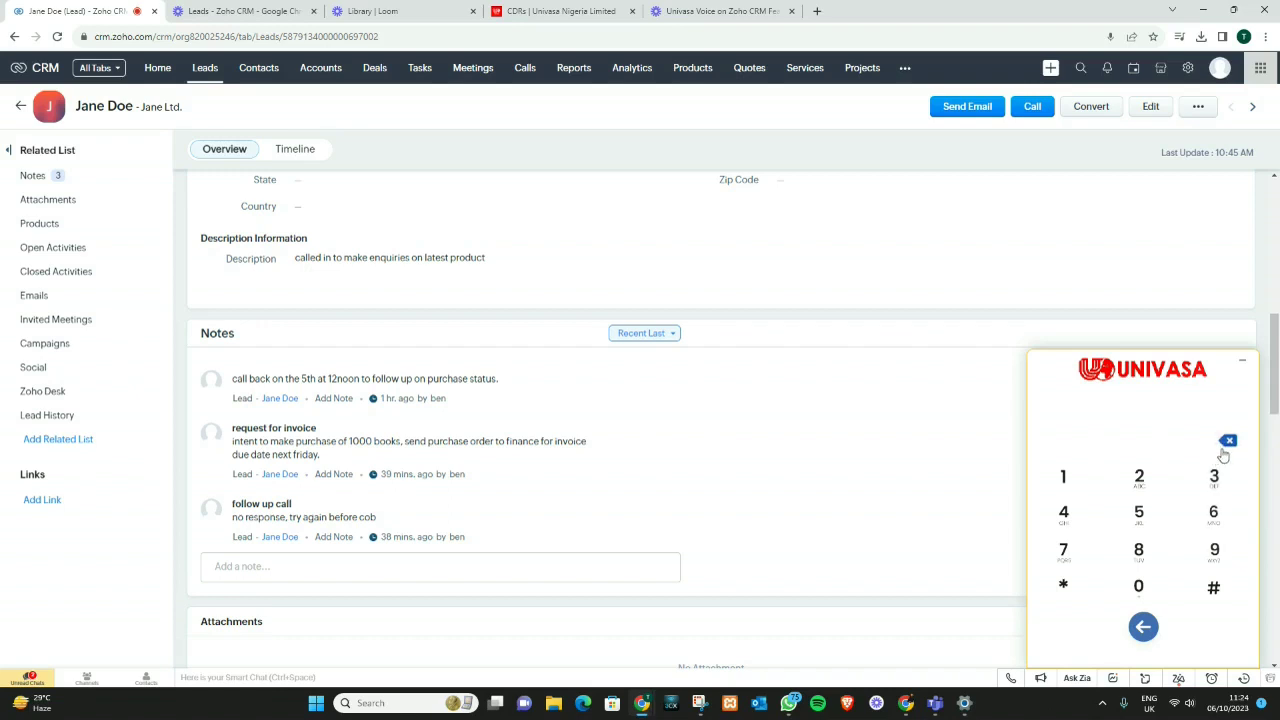
click(1140, 634)
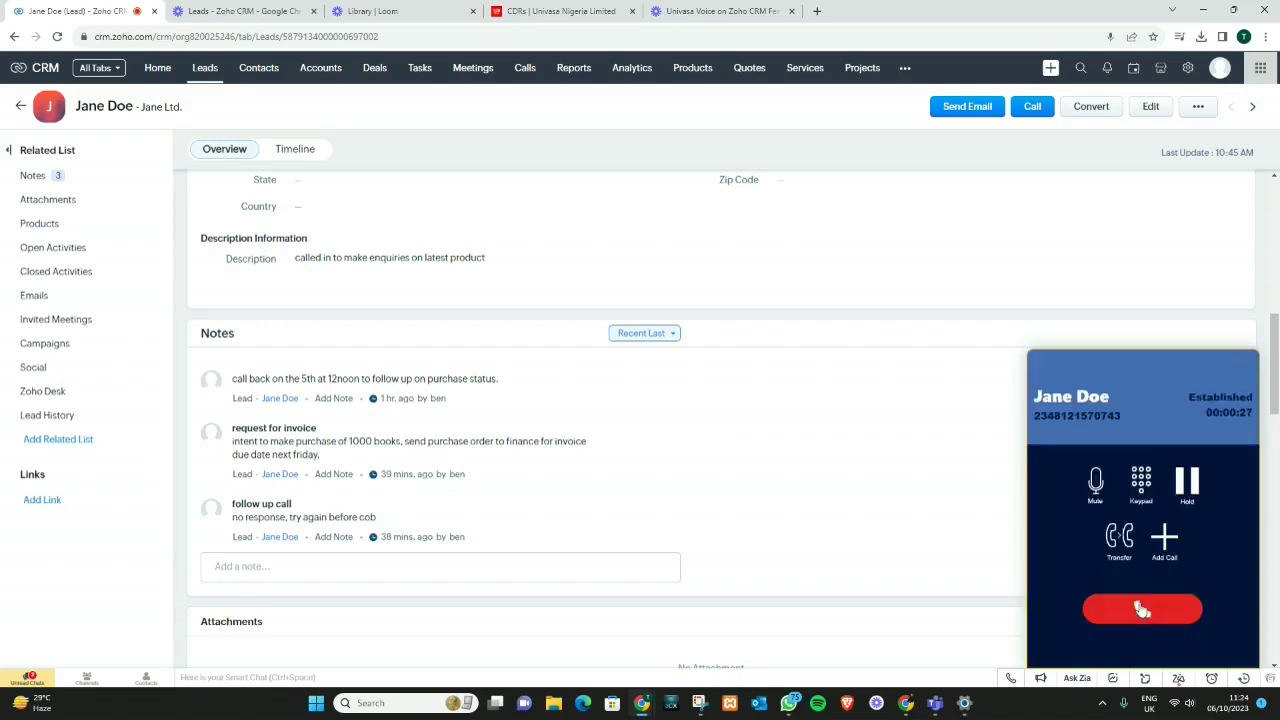
Step: Hang up and submit a 'payment confirmation' call note: customer paid, date 15th, invoice shared to email support
click(1142, 609)
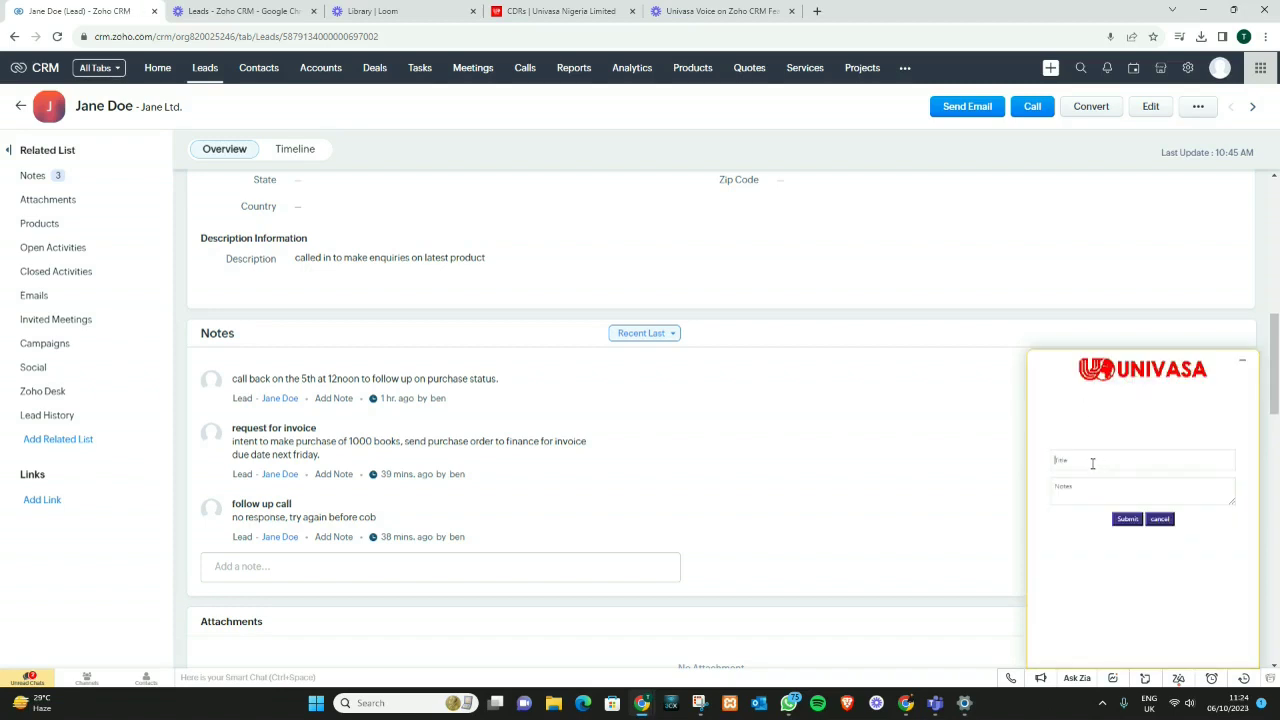
click(1092, 463)
text(paymen)
text(cus)
key(Return)
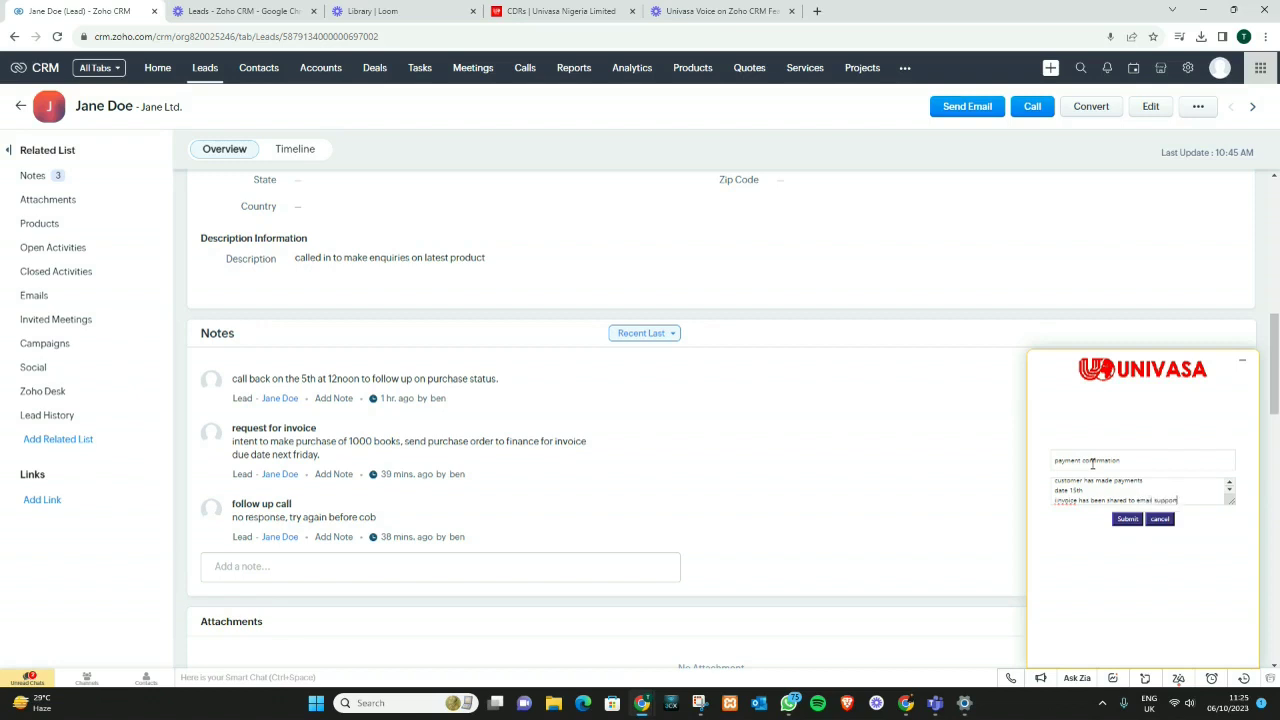
click(1127, 518)
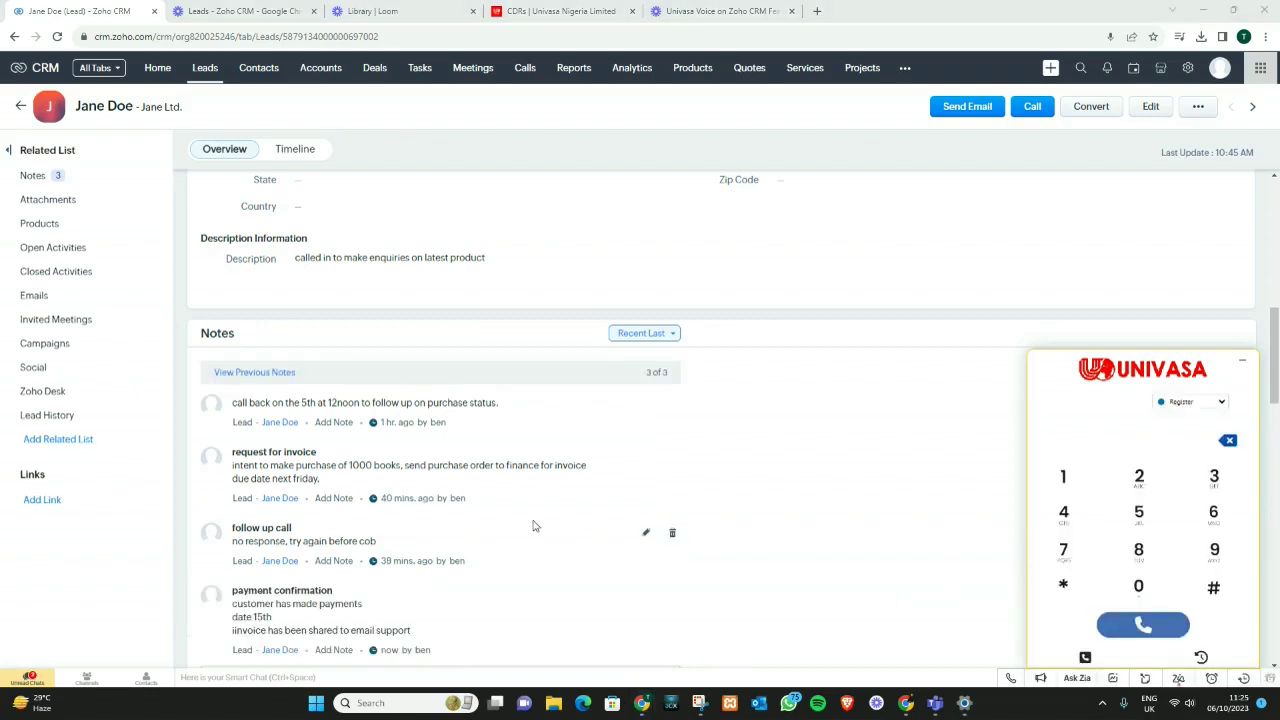
Step: Review the six outbound calls in the lead's history, close the softphone, and return to All Leads
scroll(535, 526, down, 2)
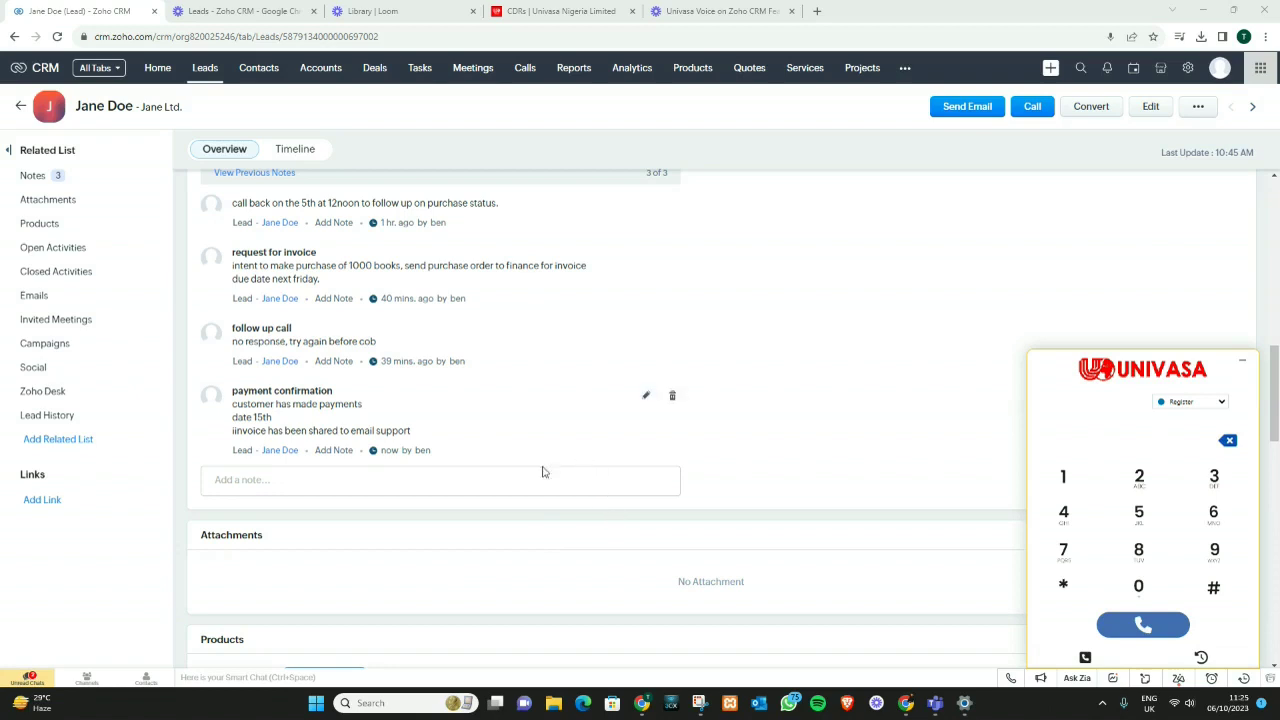
scroll(540, 506, down, 3)
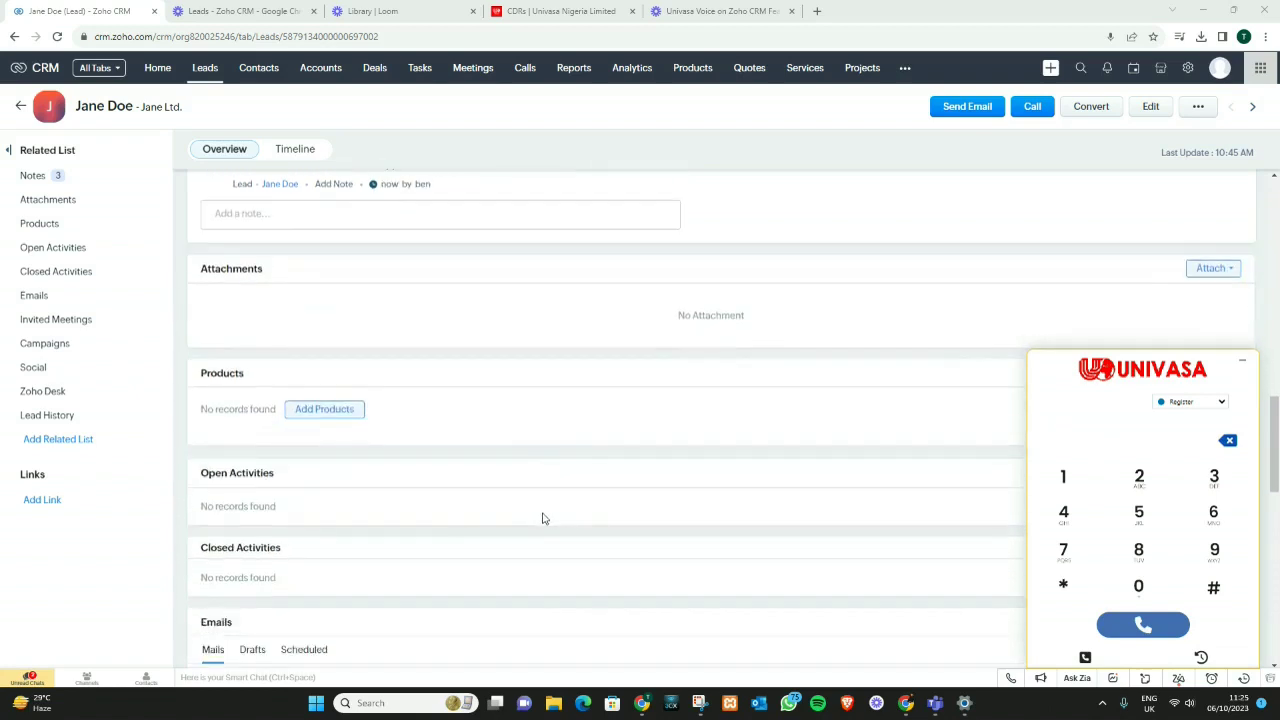
scroll(543, 516, down, 3)
scroll(545, 523, up, 5)
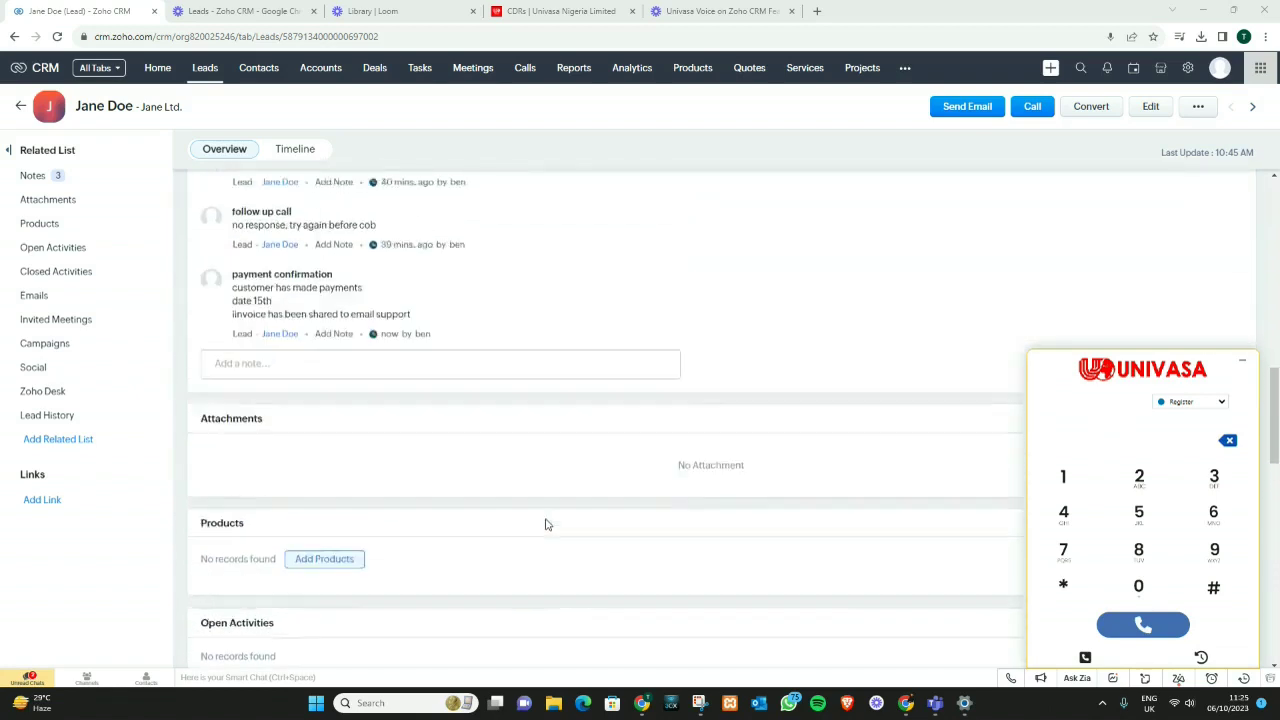
scroll(550, 465, down, 8)
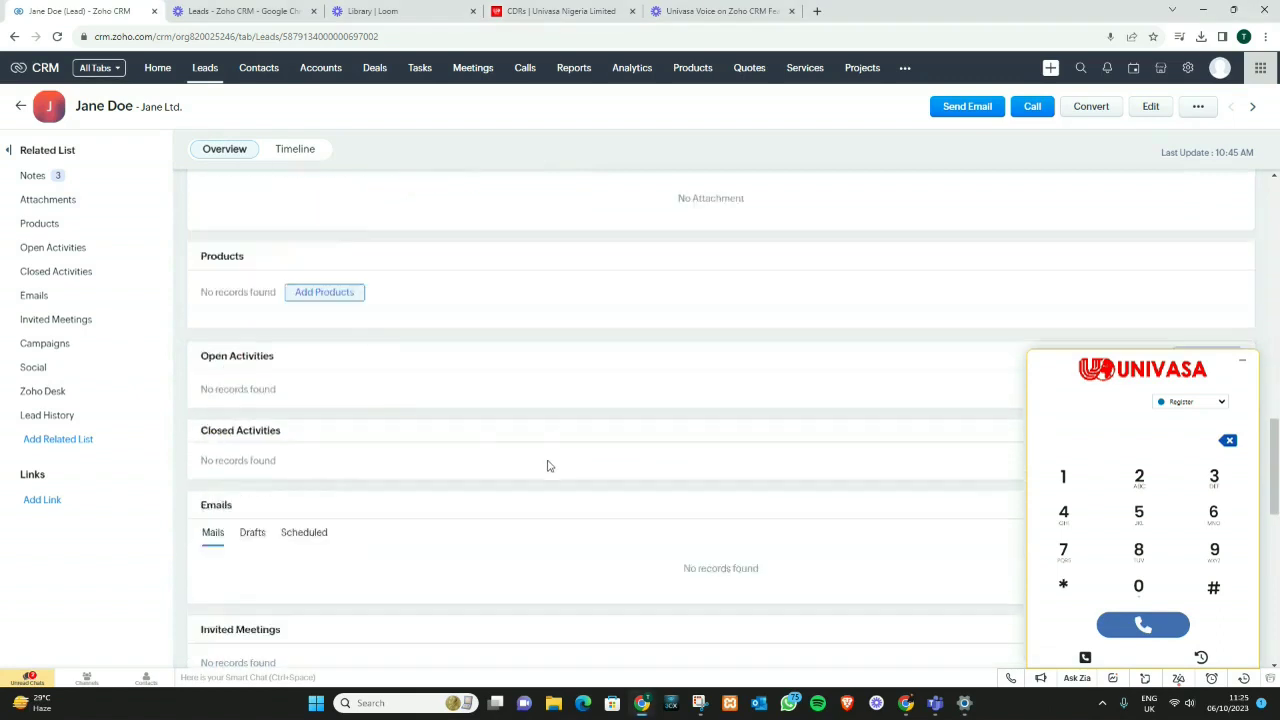
scroll(547, 494, down, 3)
scroll(547, 494, up, 2)
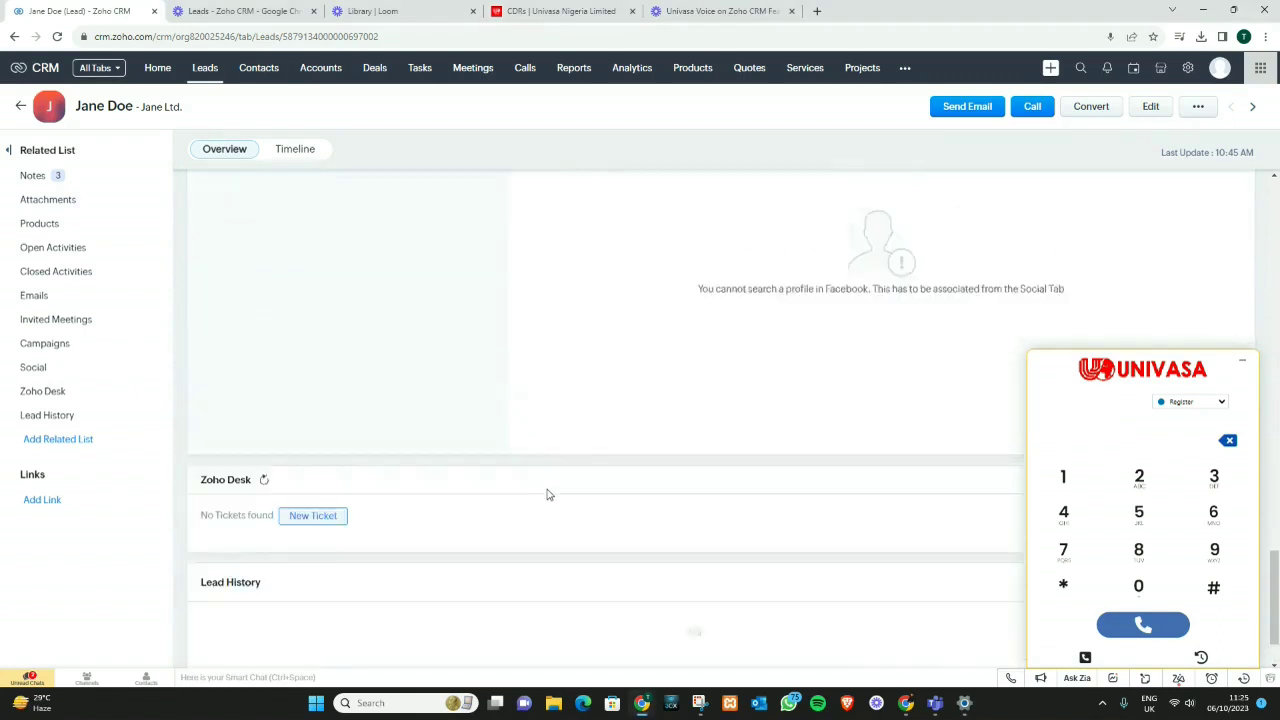
scroll(547, 494, down, 3)
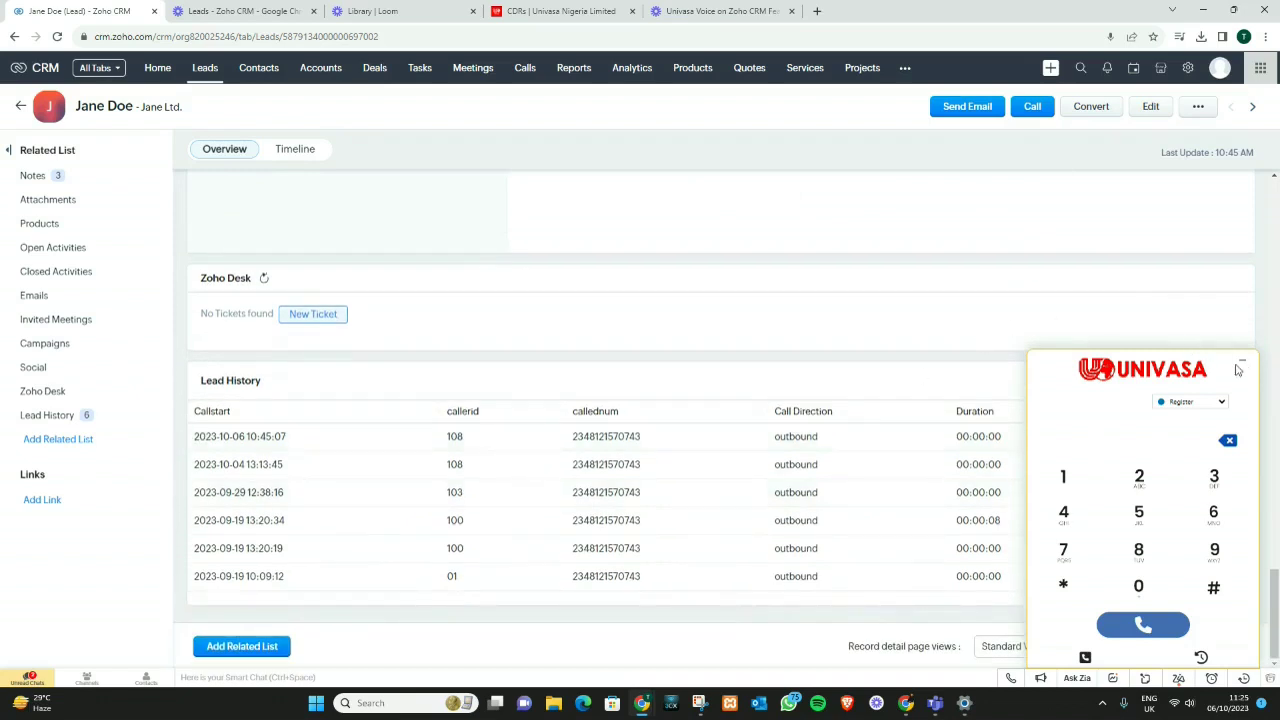
click(1242, 364)
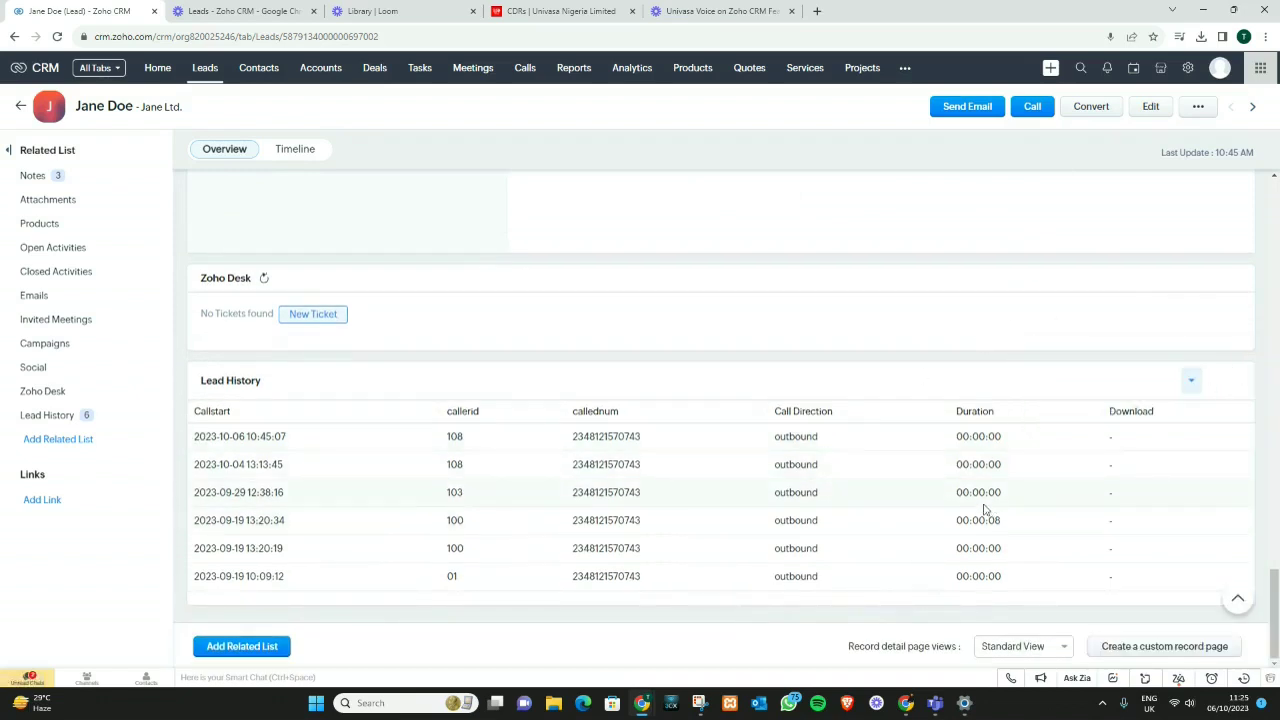
scroll(987, 510, up, 5)
click(21, 106)
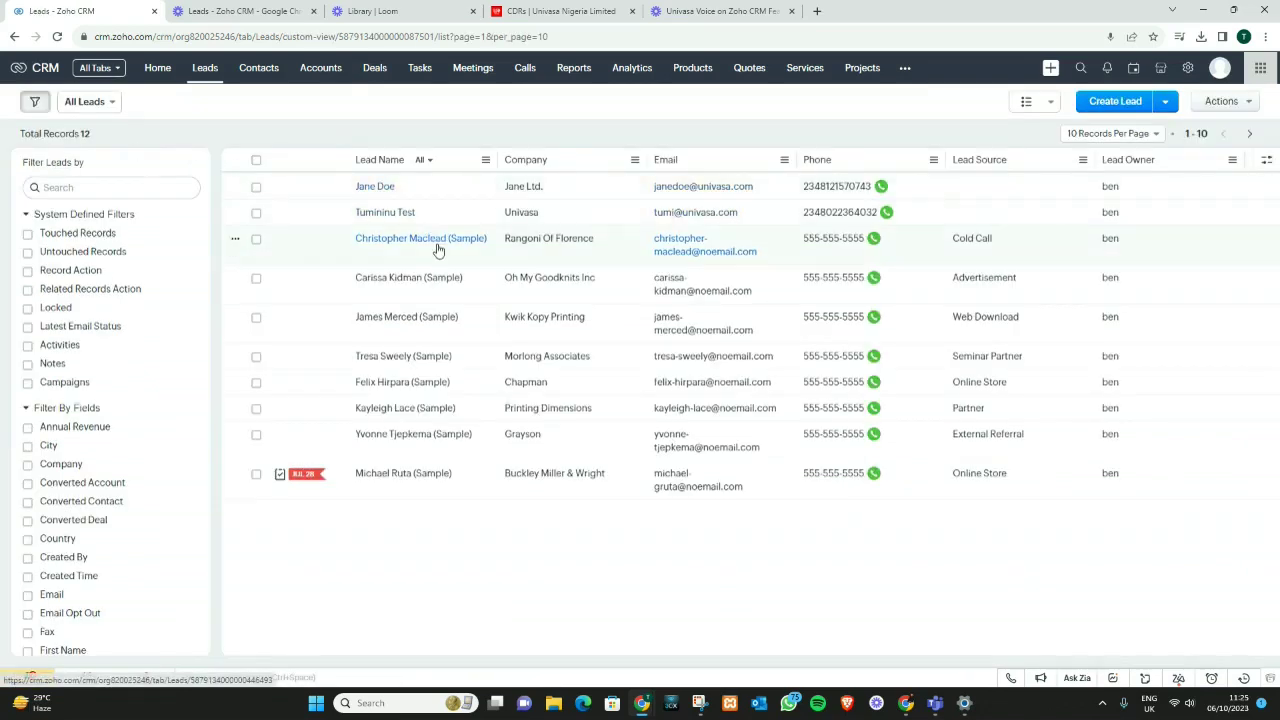
Step: Switch to the Univasa Voice portal and view the Billing Charges History page
click(553, 13)
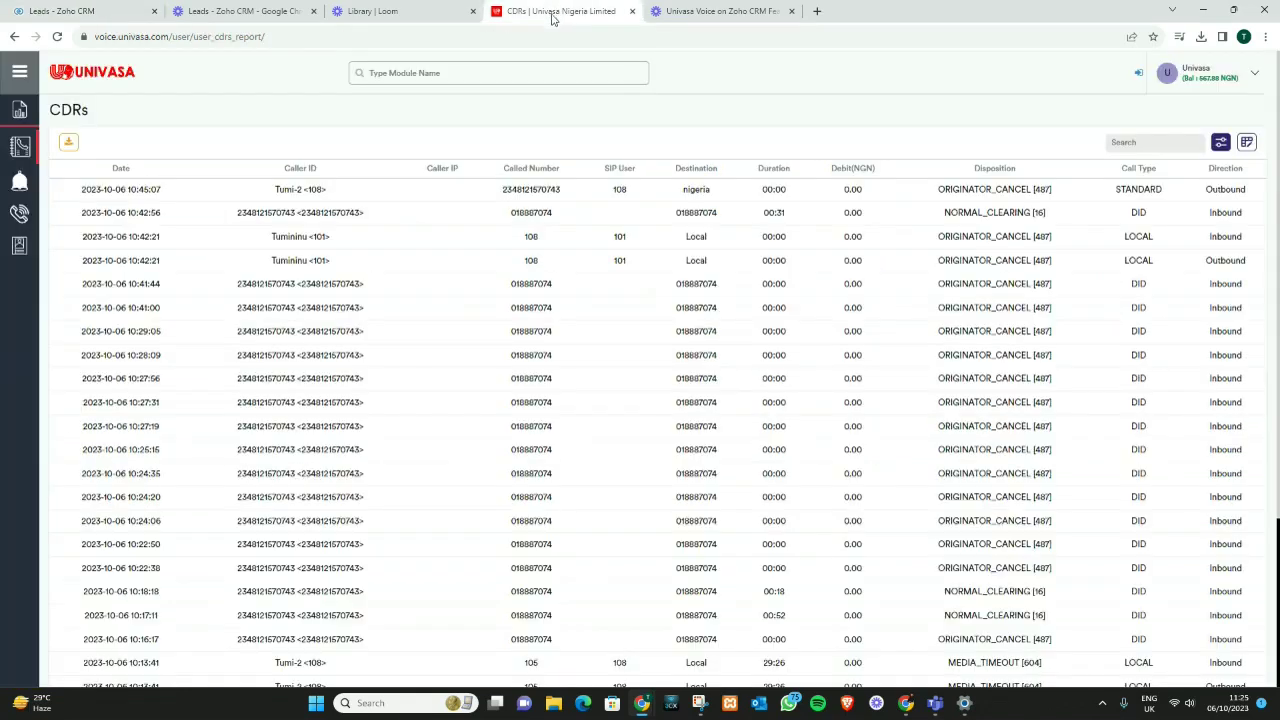
click(21, 76)
mouse_move(45, 108)
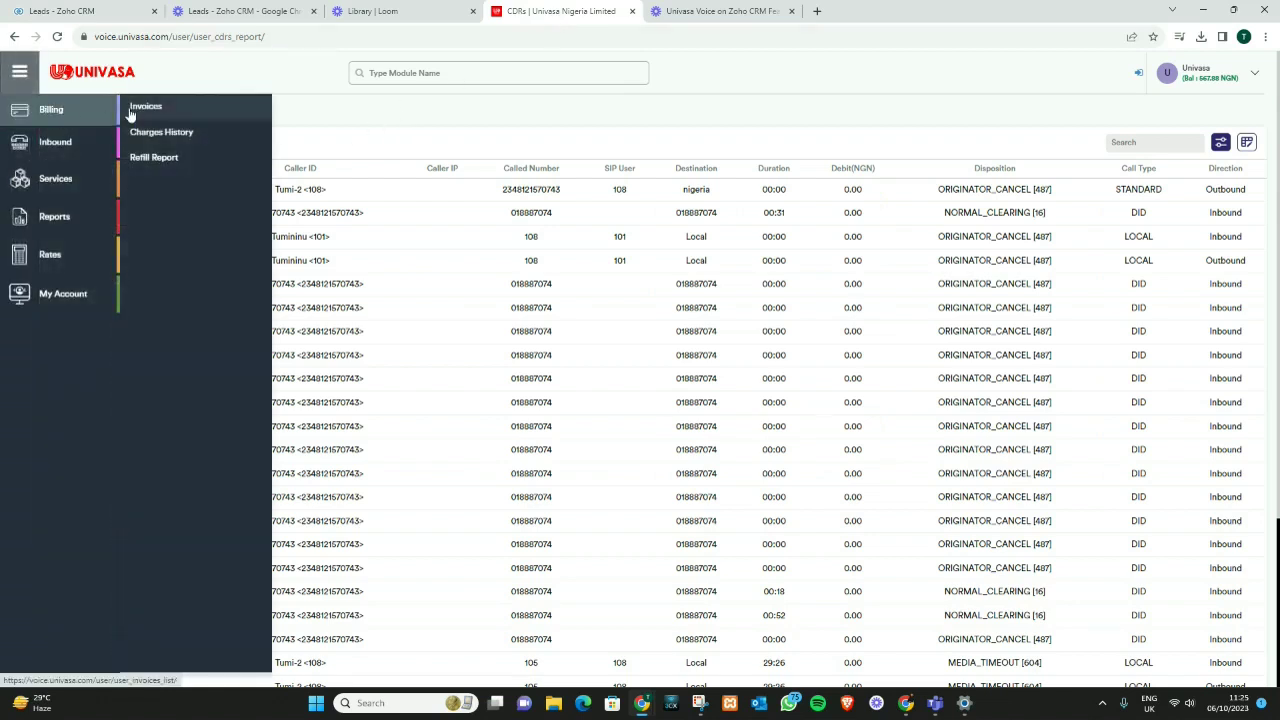
click(148, 135)
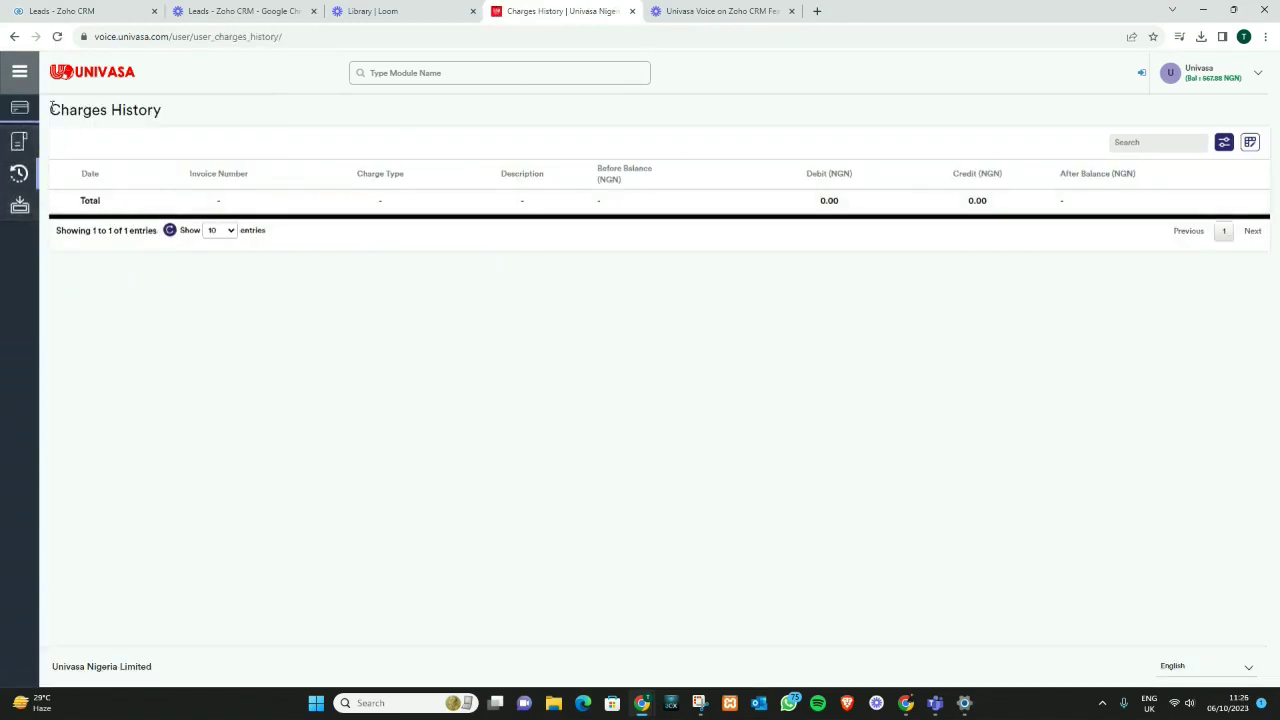
Step: Look through the purchased Inbound DIDs, then the empty Inbound IVR list
click(19, 71)
mouse_move(55, 142)
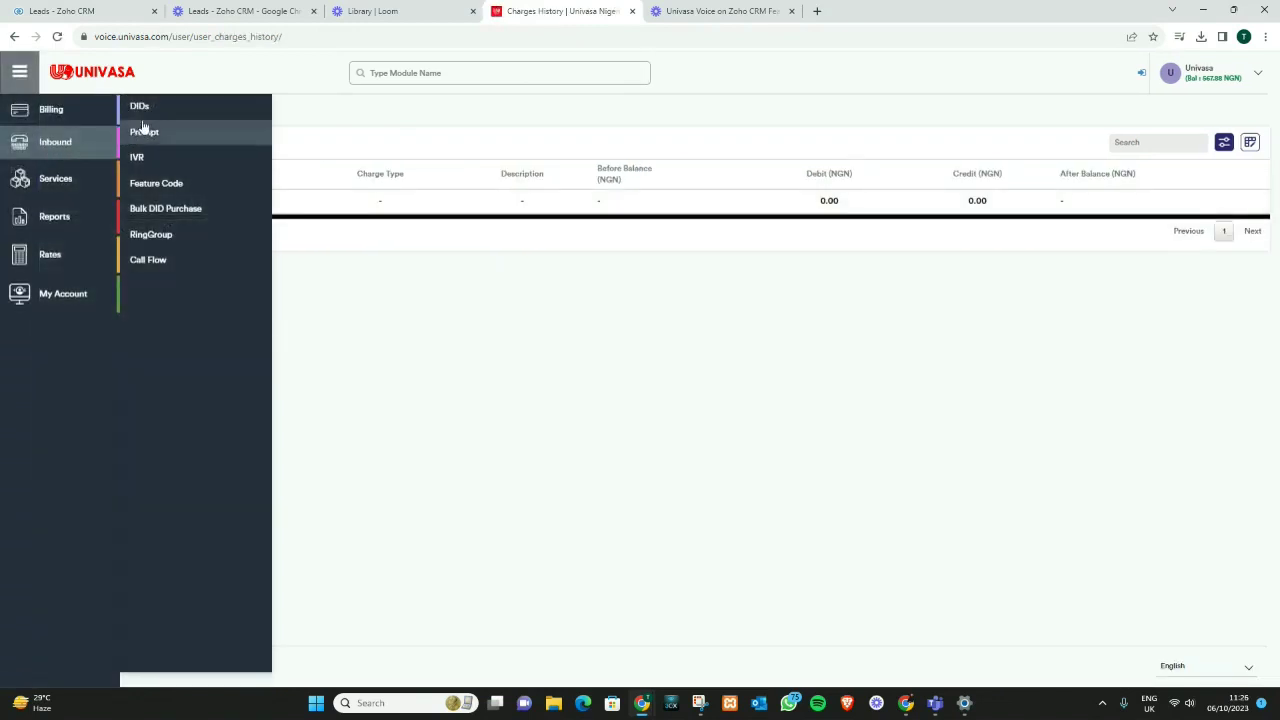
click(155, 107)
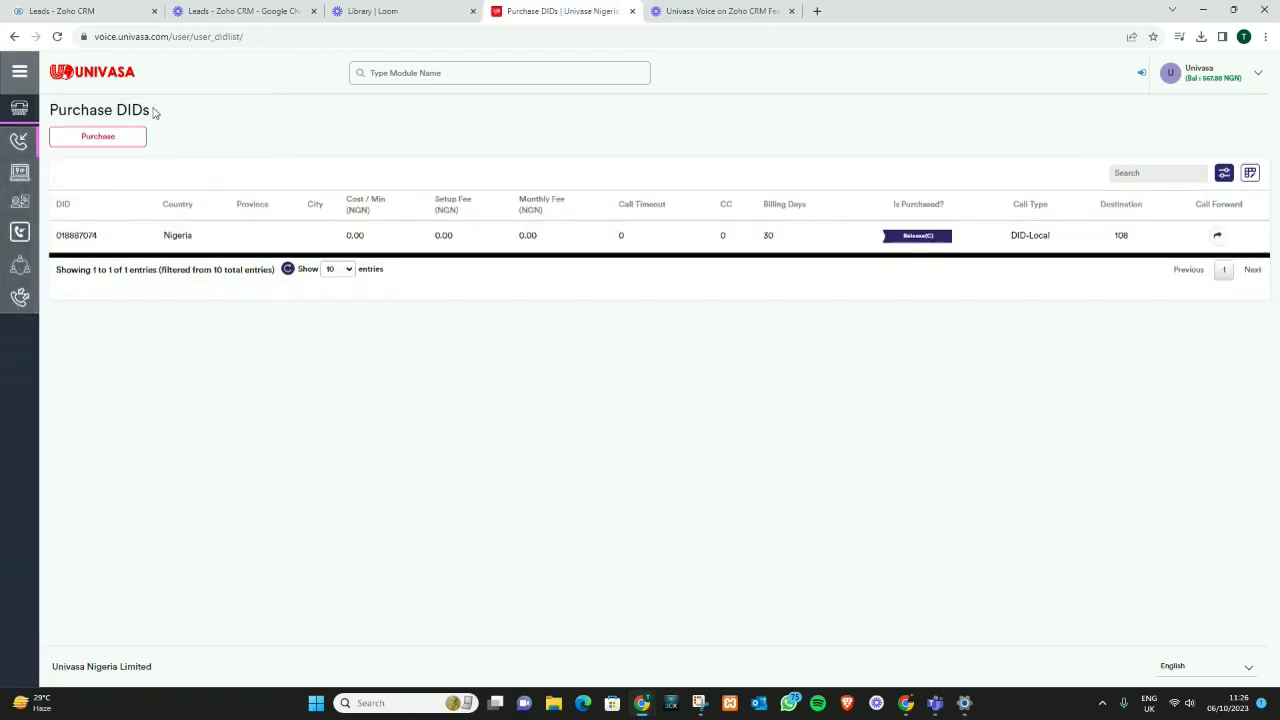
click(19, 71)
mouse_move(93, 147)
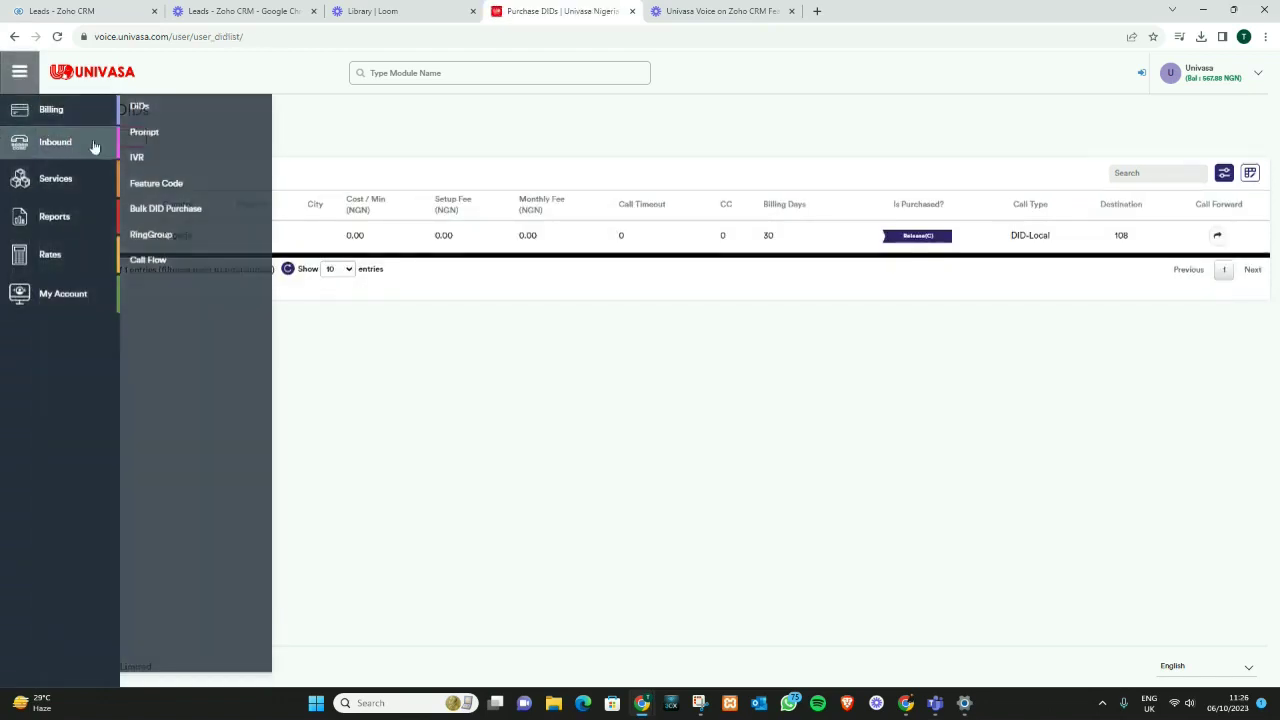
click(150, 158)
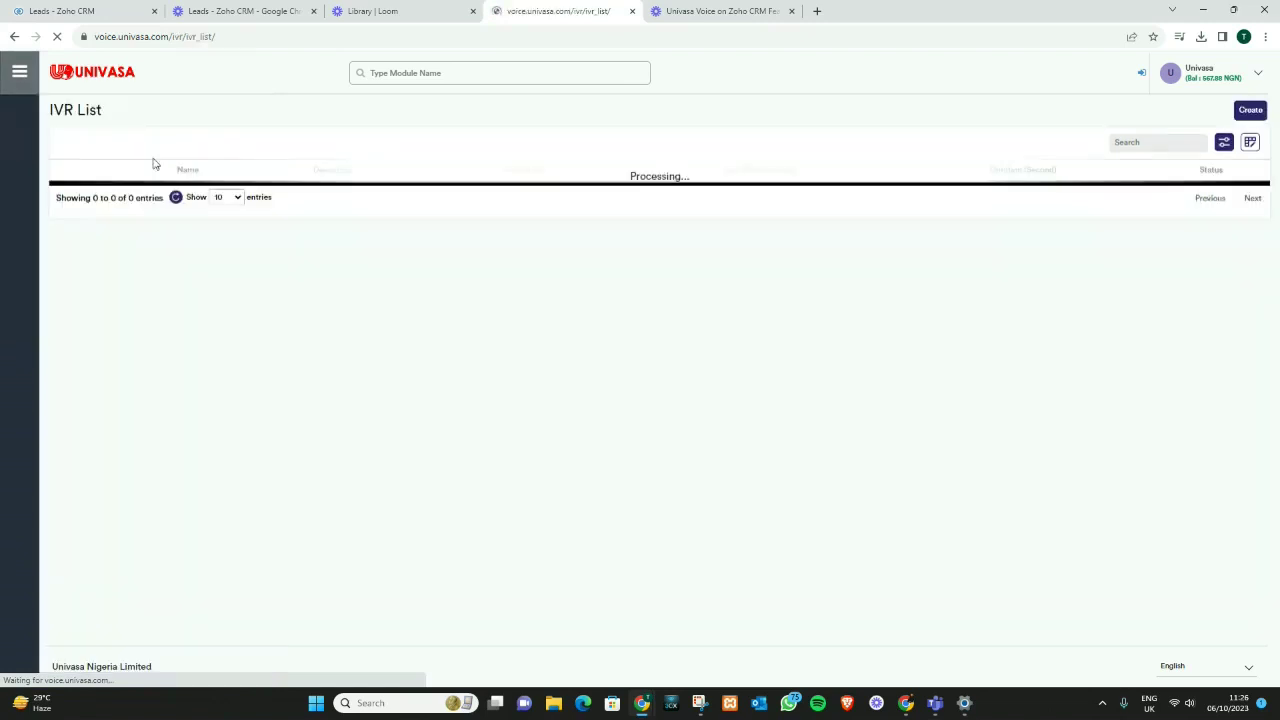
click(20, 73)
Step: Open the Reports CDRs log, refresh it for the latest calls, then return to the Zoho CRM Leads tab
mouse_move(96, 279)
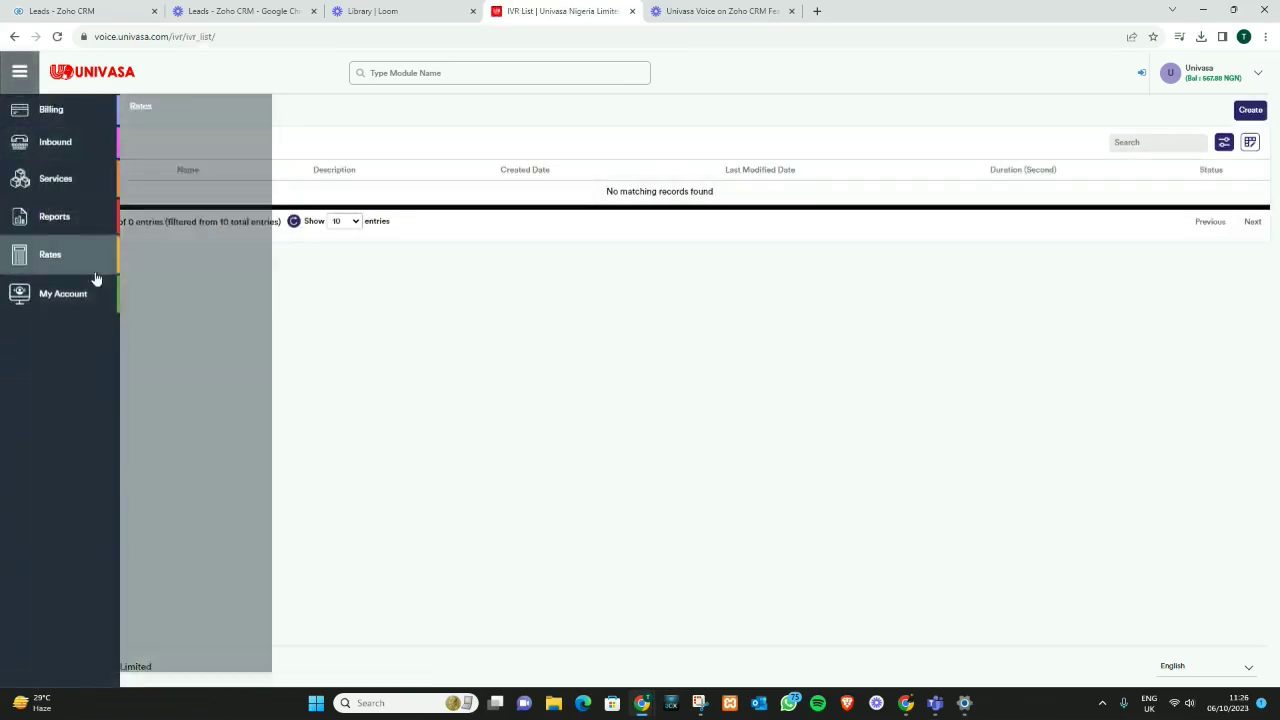
mouse_move(116, 192)
mouse_move(106, 213)
click(176, 109)
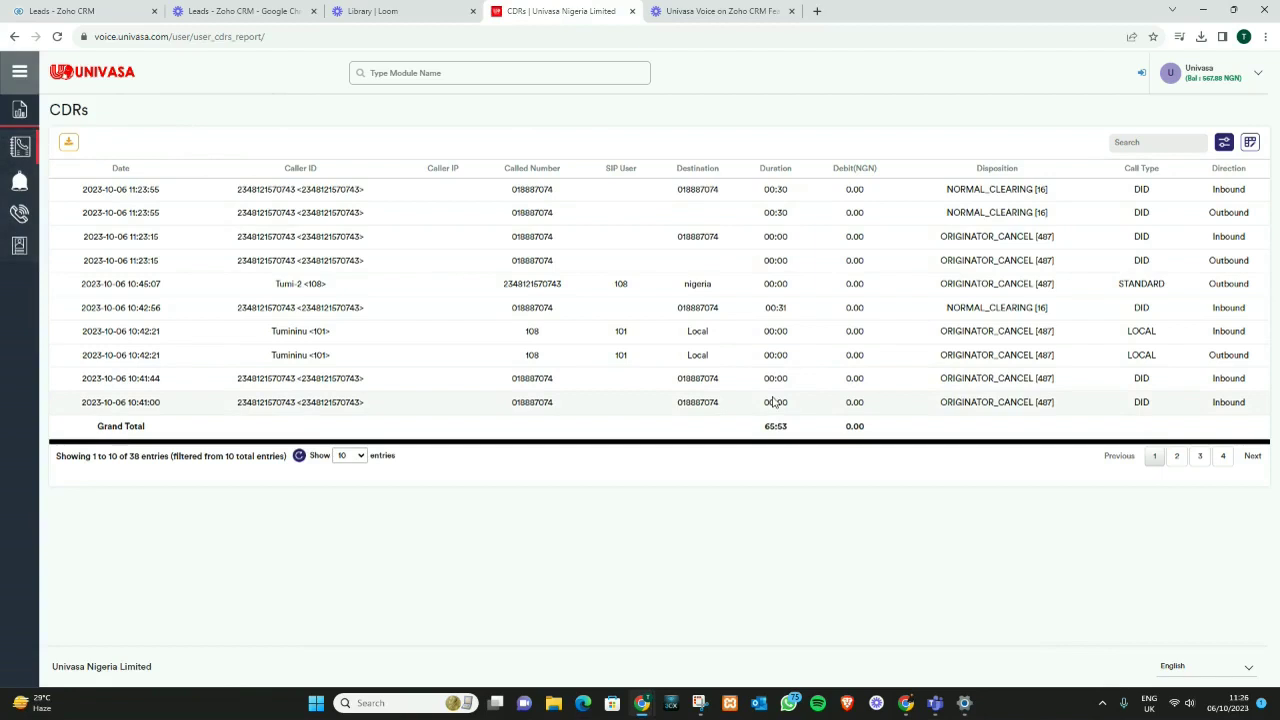
click(298, 457)
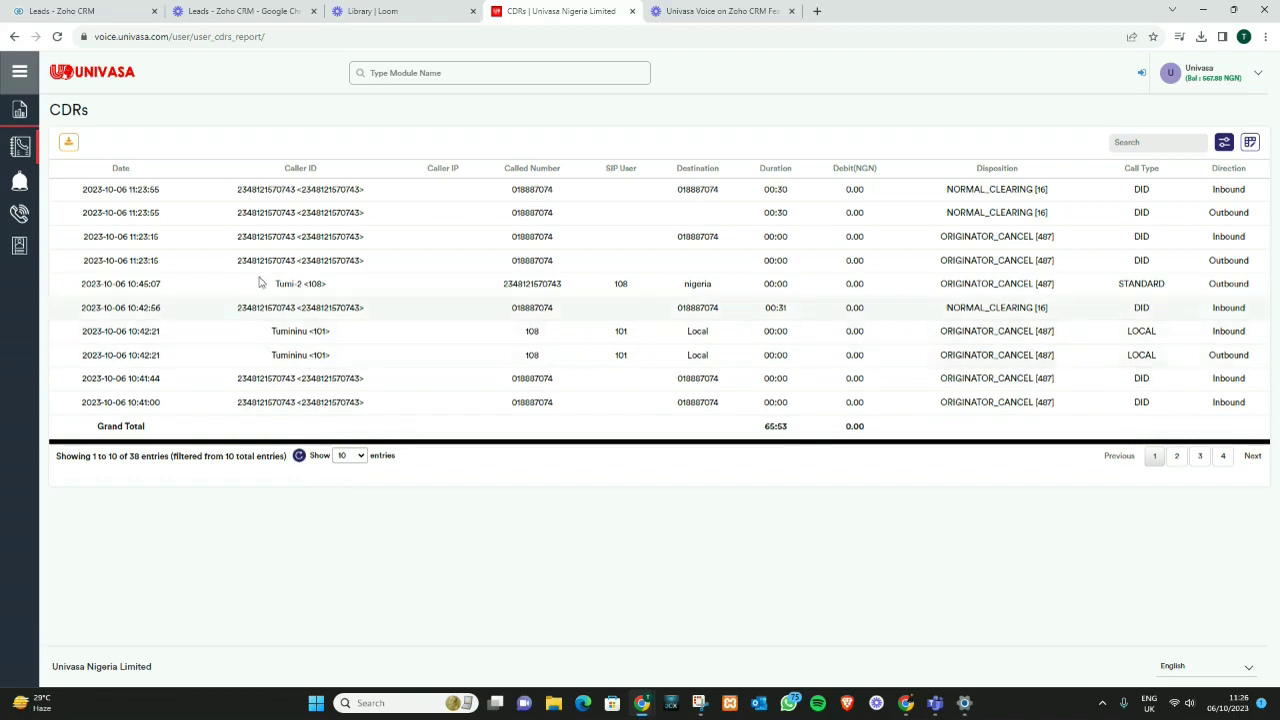
click(126, 13)
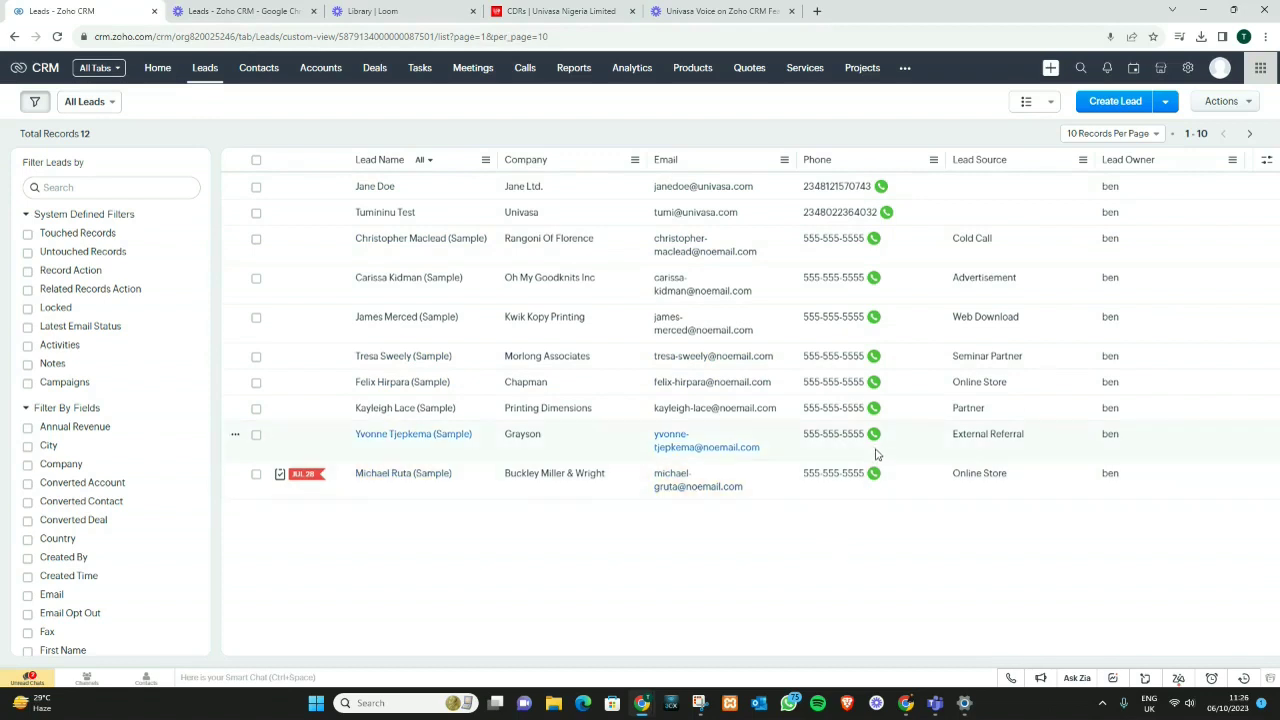
Step: Call Jane Doe from the softphone and enter *3105 on the in-call keypad
click(884, 189)
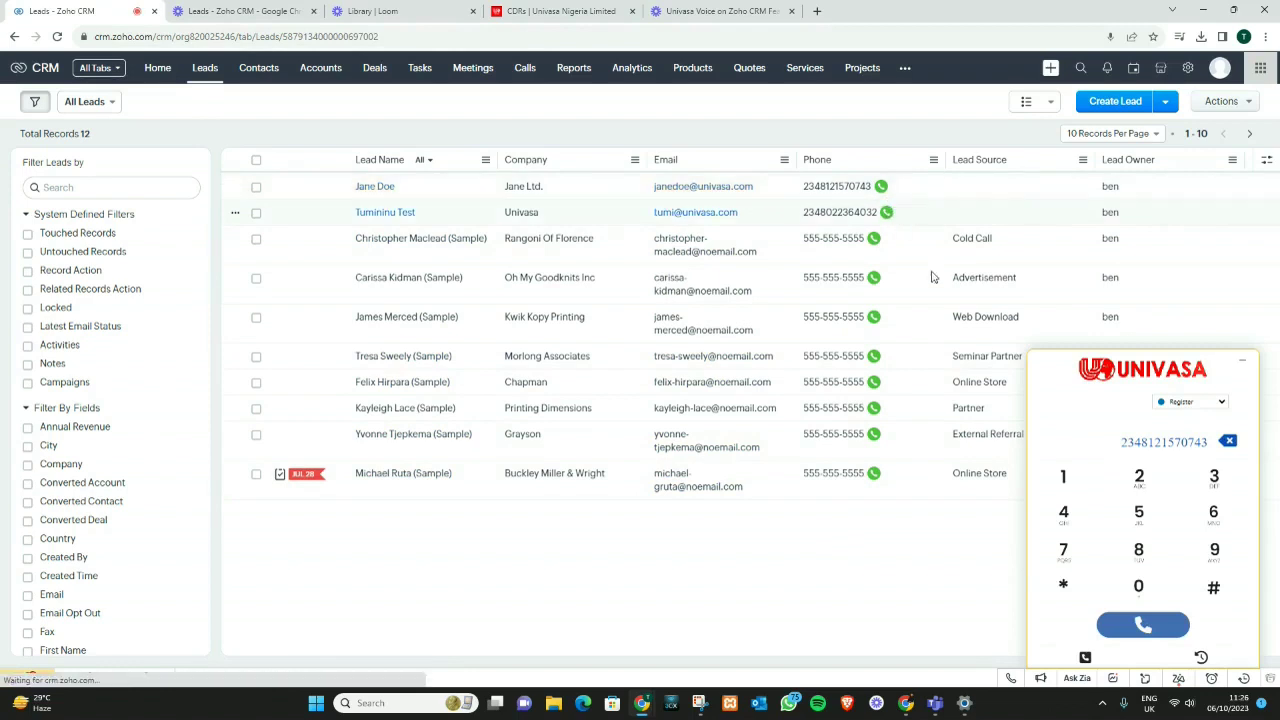
click(1110, 624)
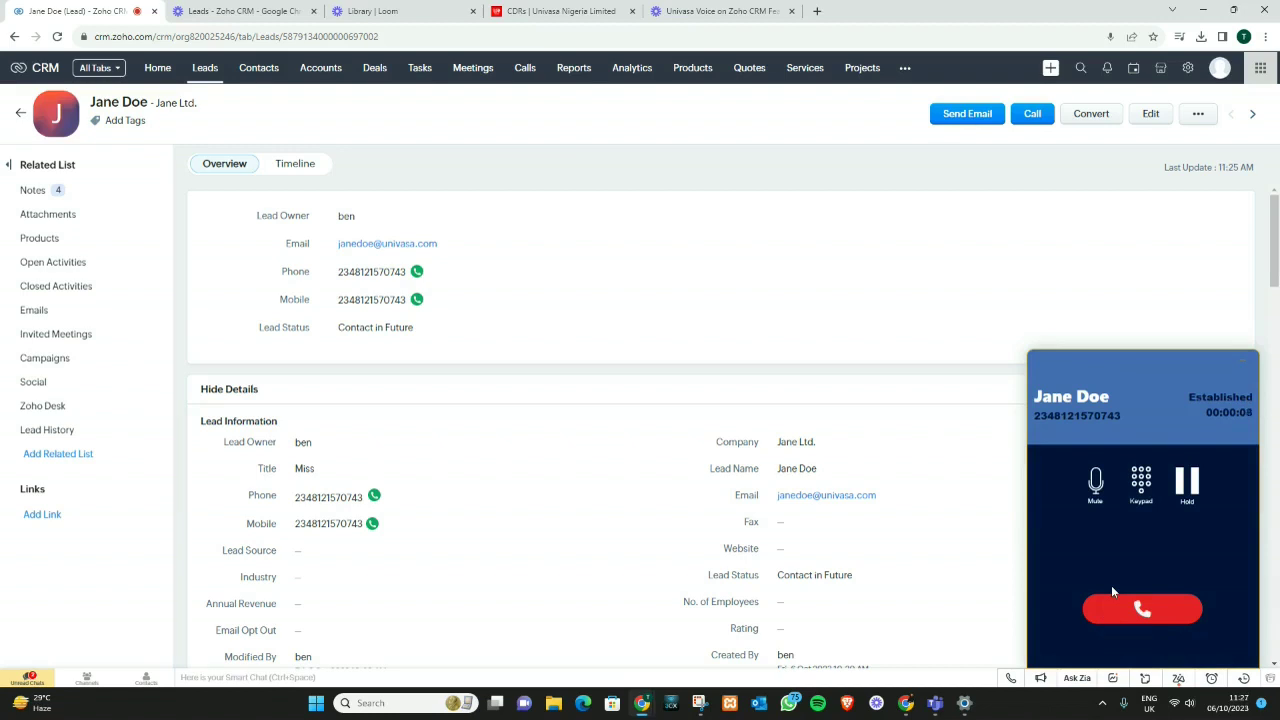
click(1142, 490)
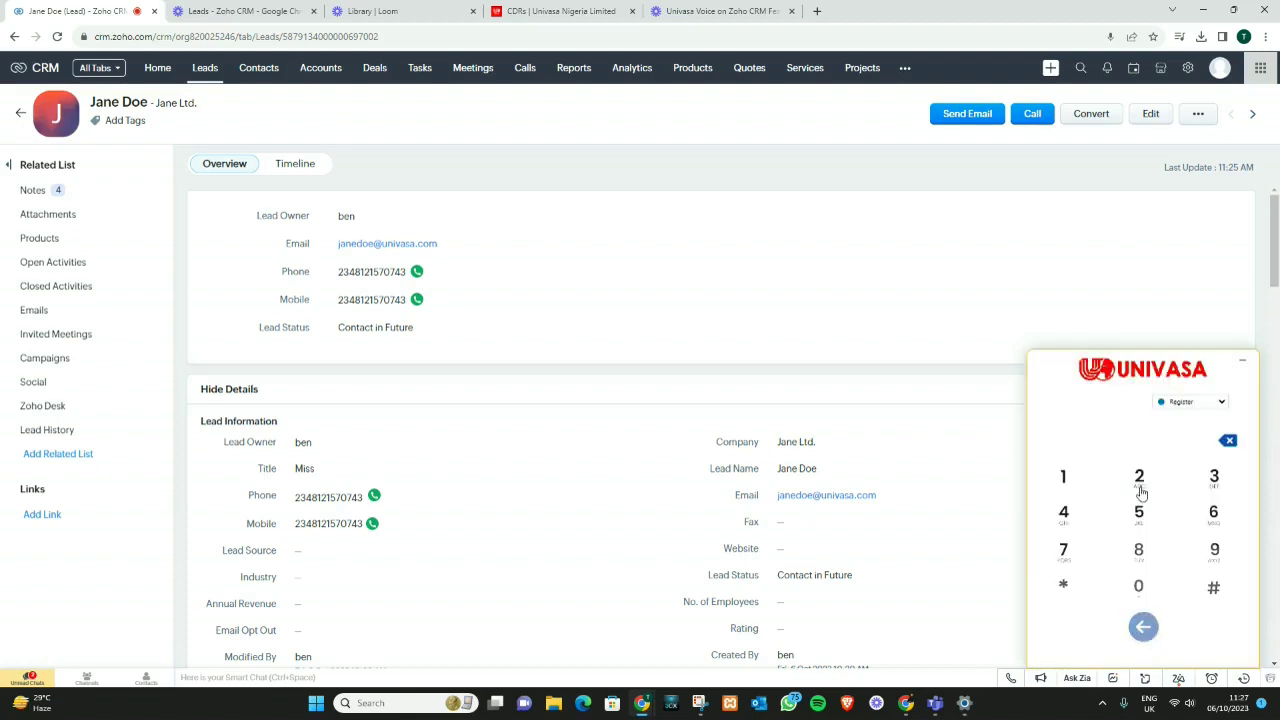
click(1064, 583)
click(1066, 476)
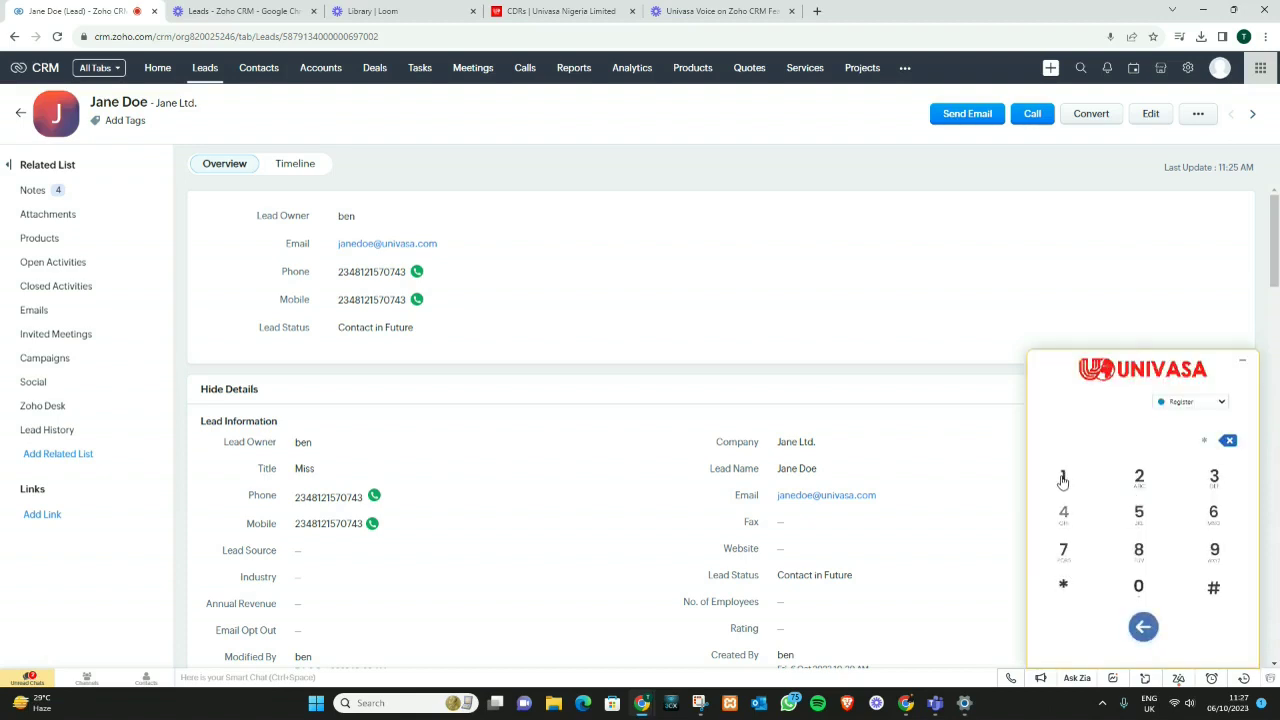
click(1214, 478)
click(1068, 481)
click(1138, 588)
click(1139, 522)
Step: Return to the established call and toggle the microphone mute on and off
click(1143, 626)
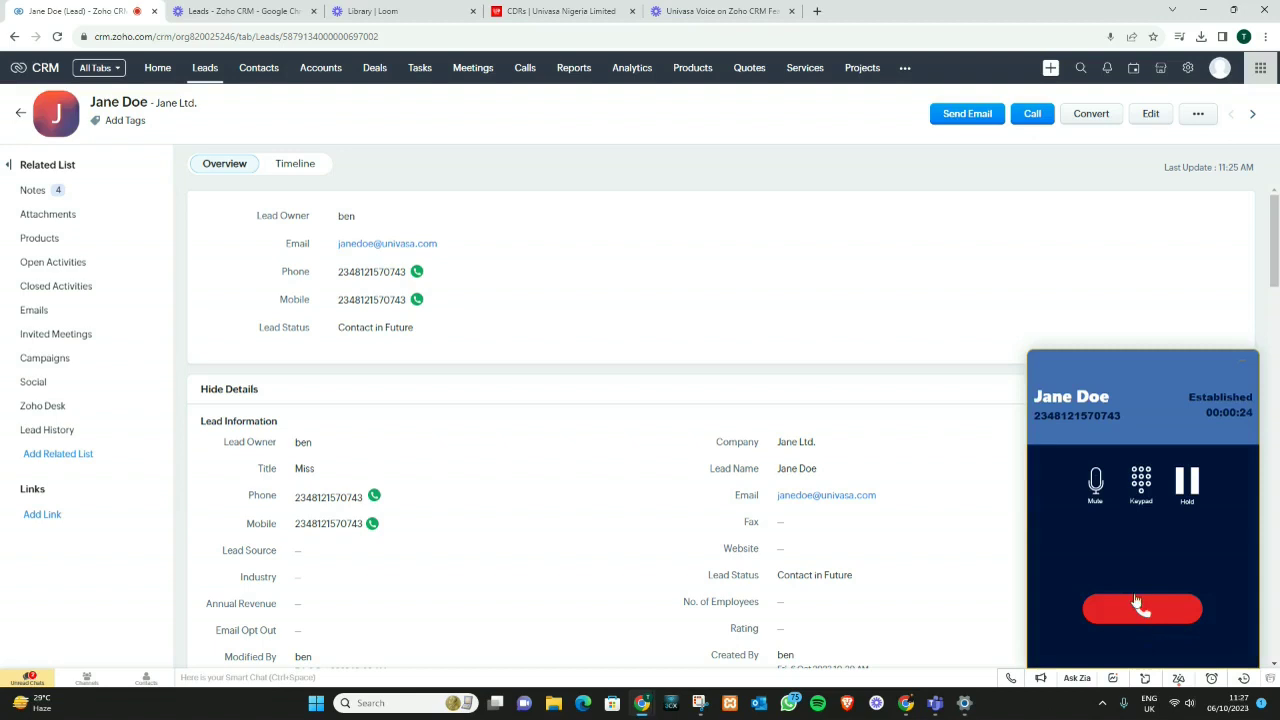
click(1097, 484)
click(1097, 484)
Step: Hang up and save a call note titled 'payment confirmation not valid' saying payment is yet to be confirmed
click(1115, 606)
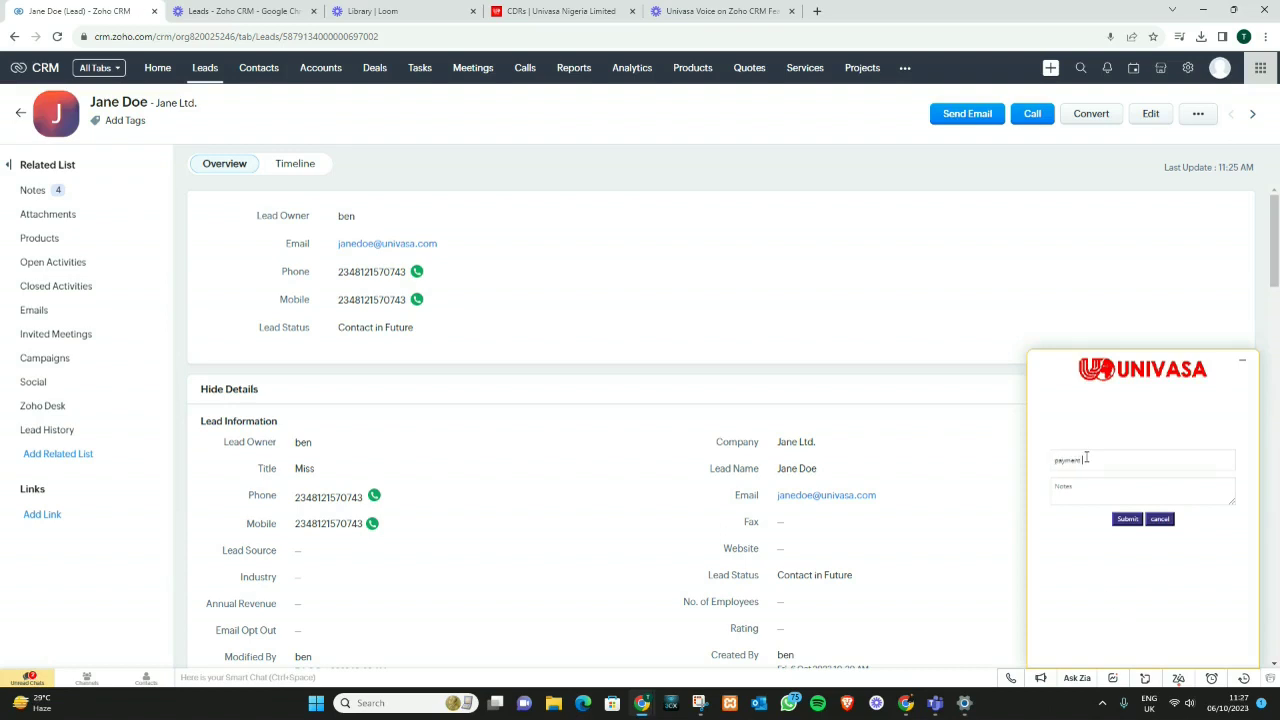
text(se)
text(nfirmatio)
text(n not valid)
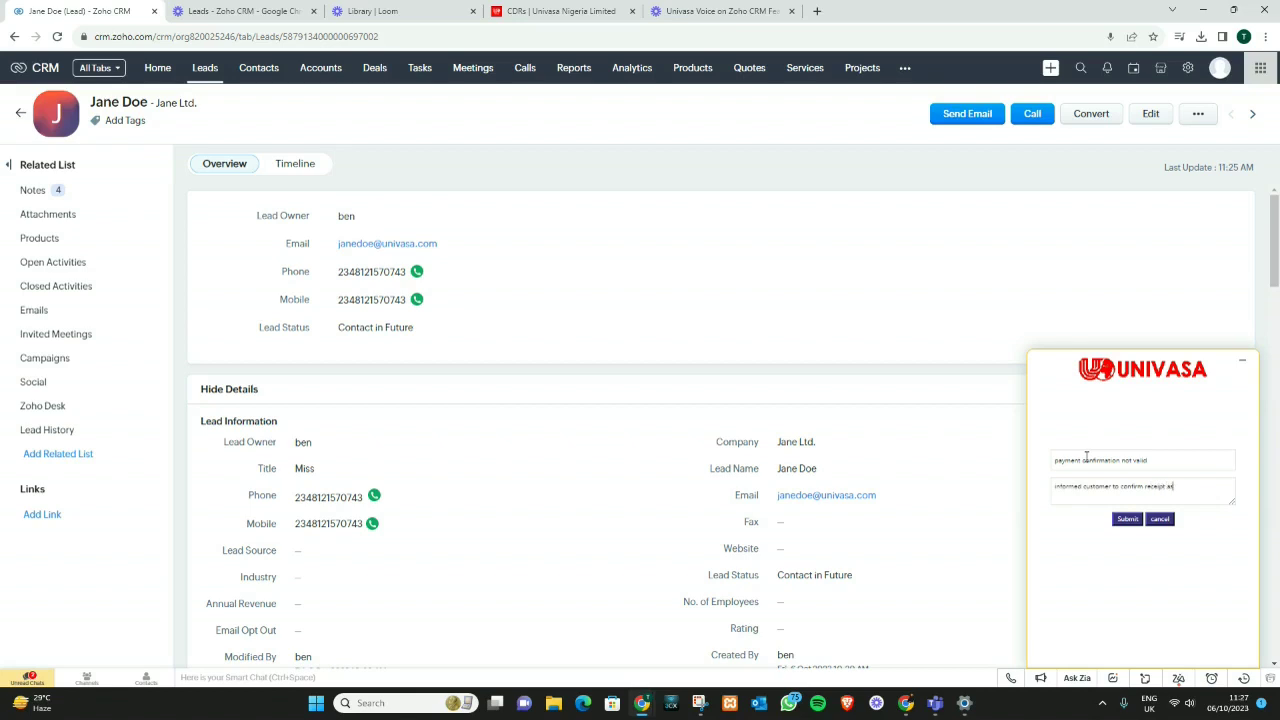
text(nt is yet t)
click(1128, 519)
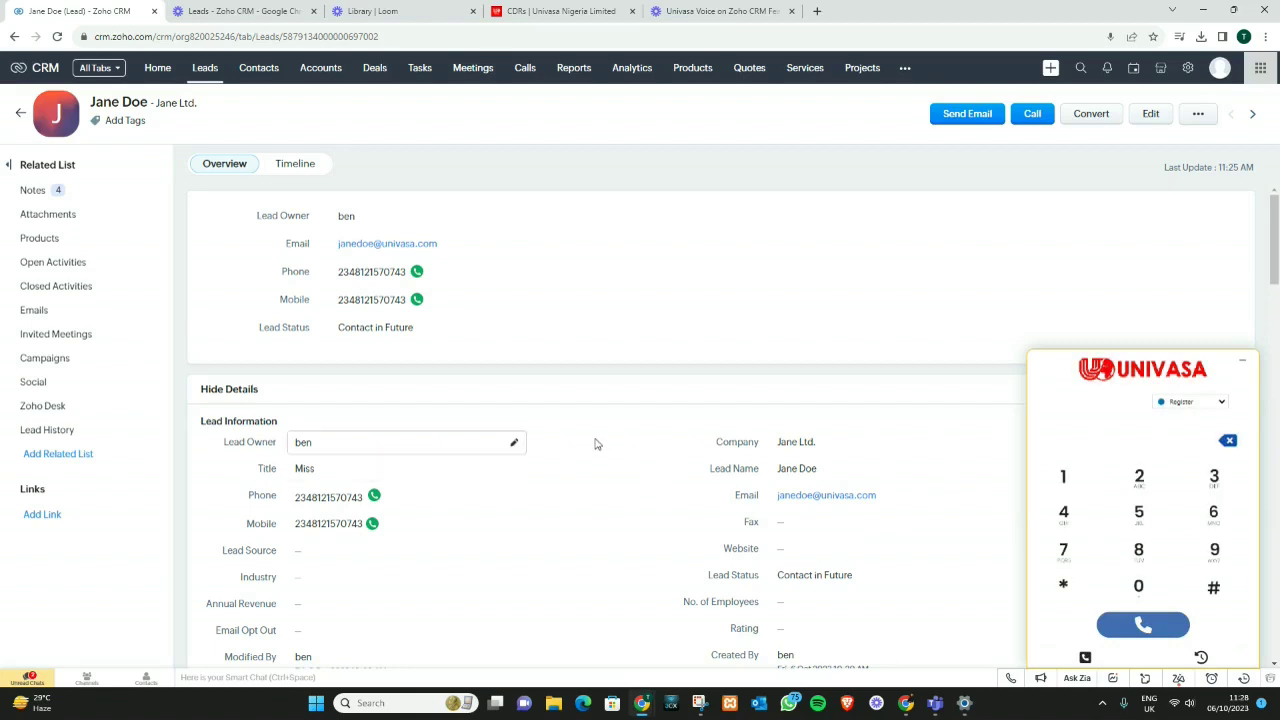
scroll(596, 450, down, 10)
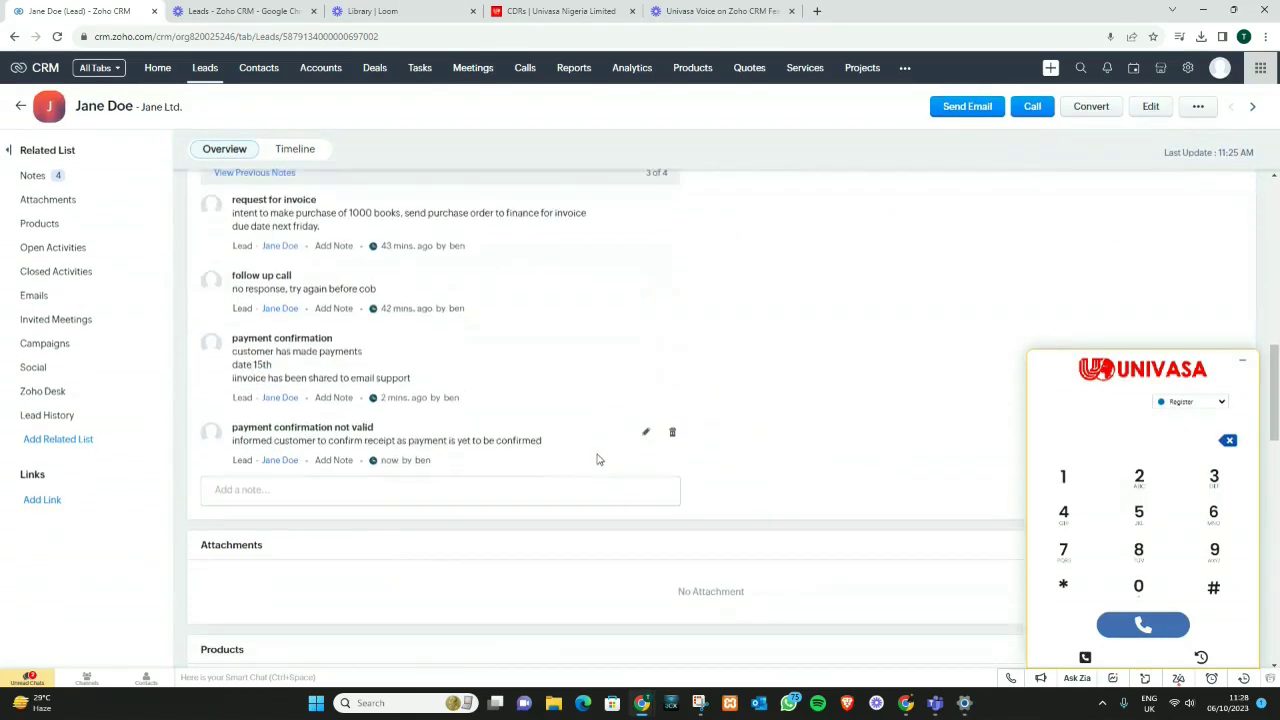
scroll(597, 459, down, 1)
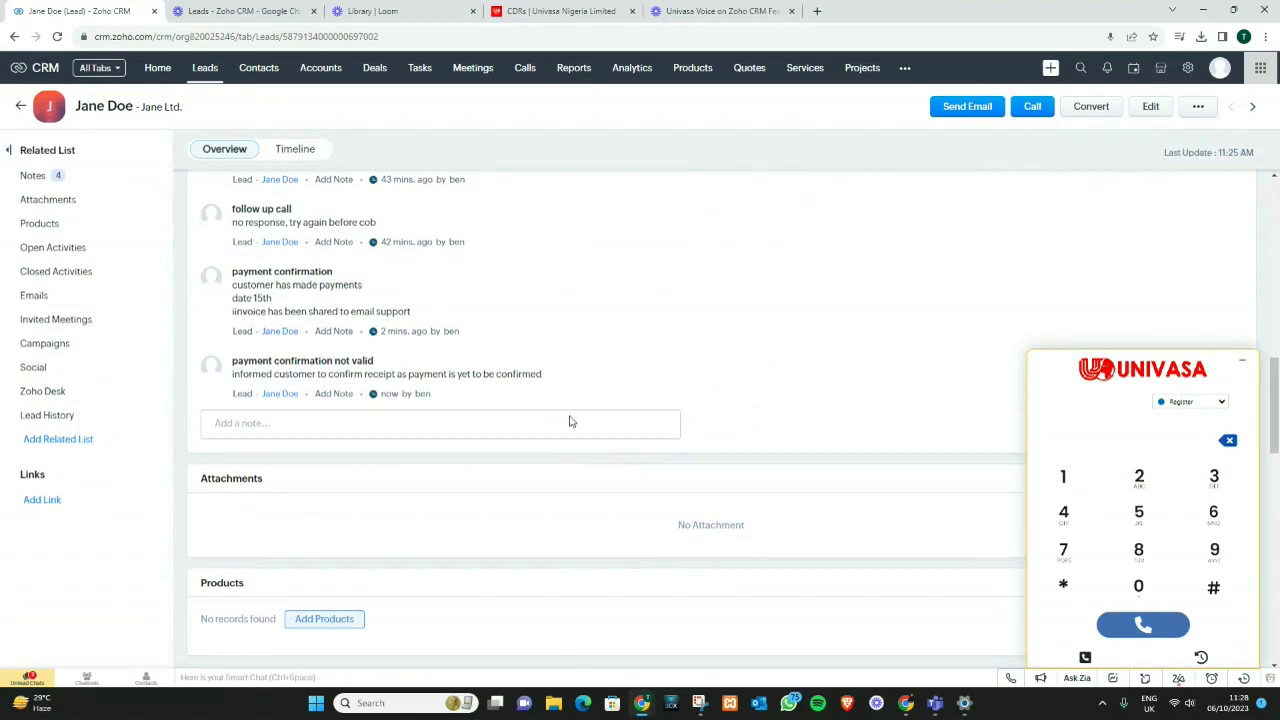
scroll(600, 462, up, 3)
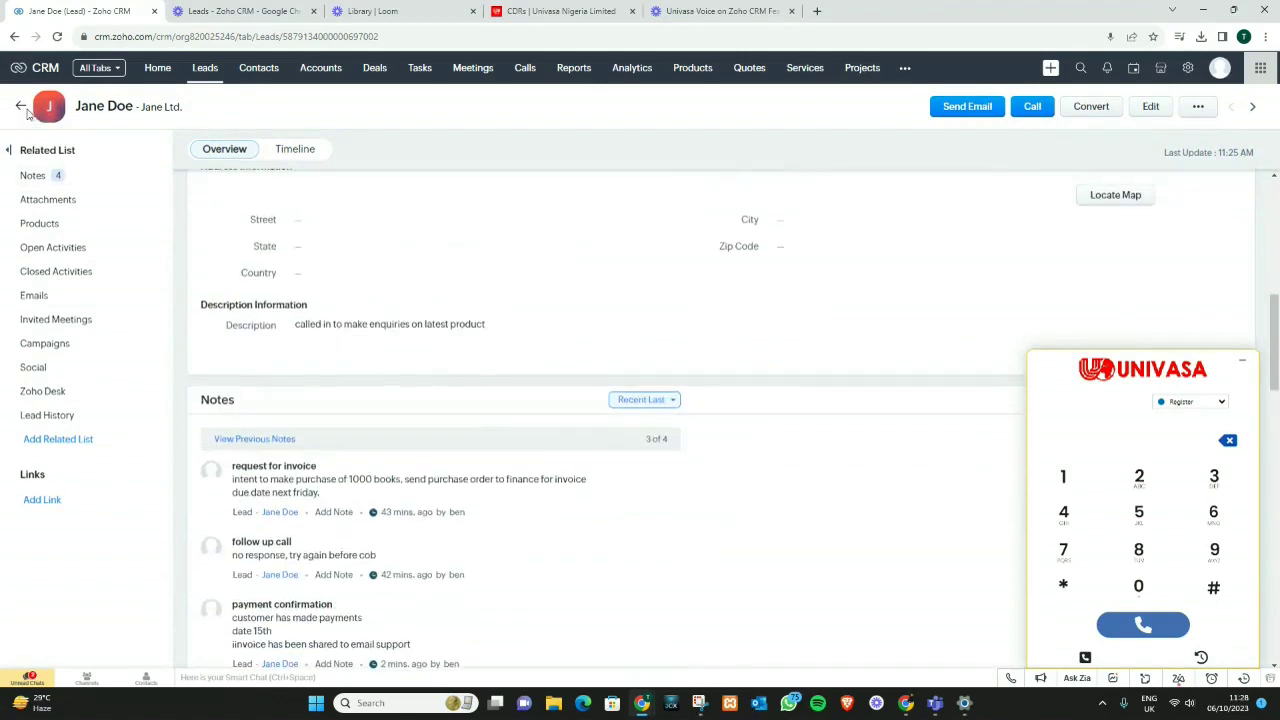